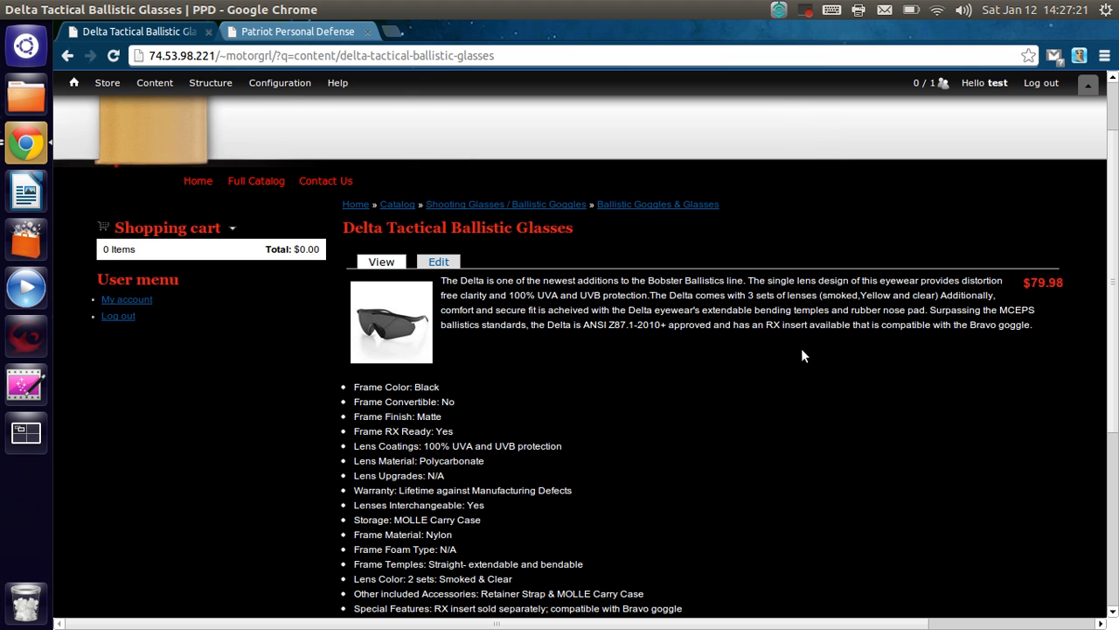
scroll(802, 365, down, 3)
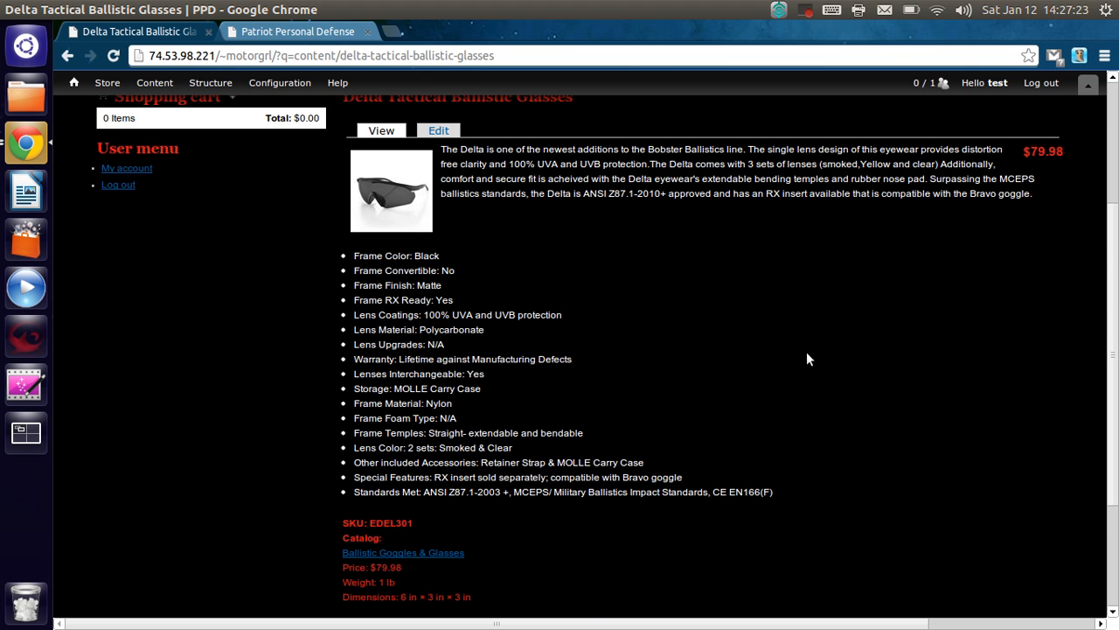
scroll(809, 357, up, 2)
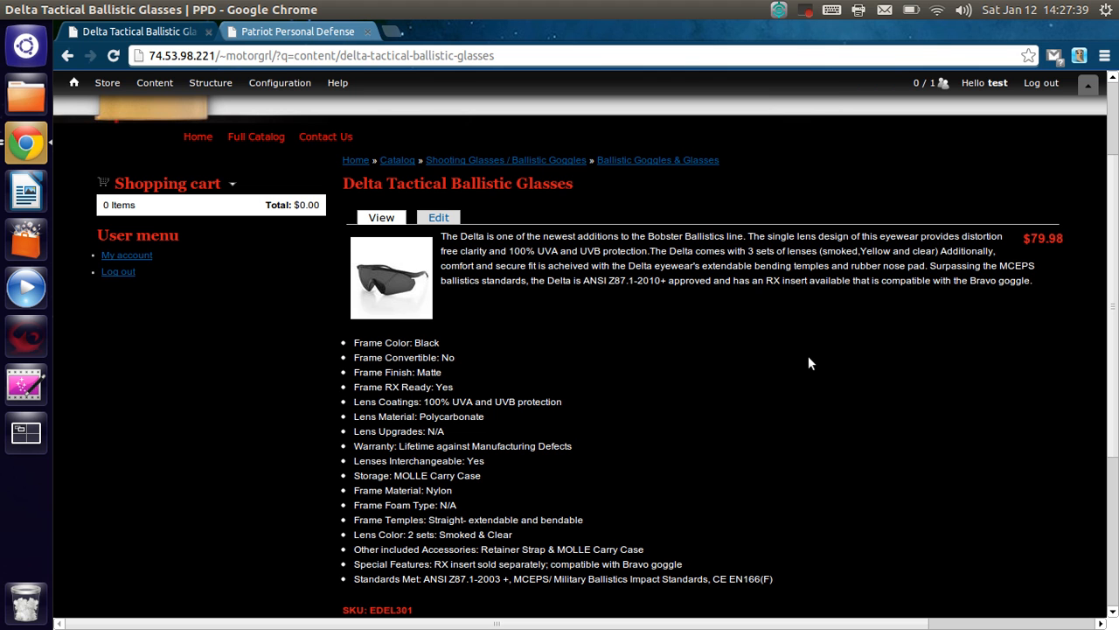
scroll(808, 356, down, 3)
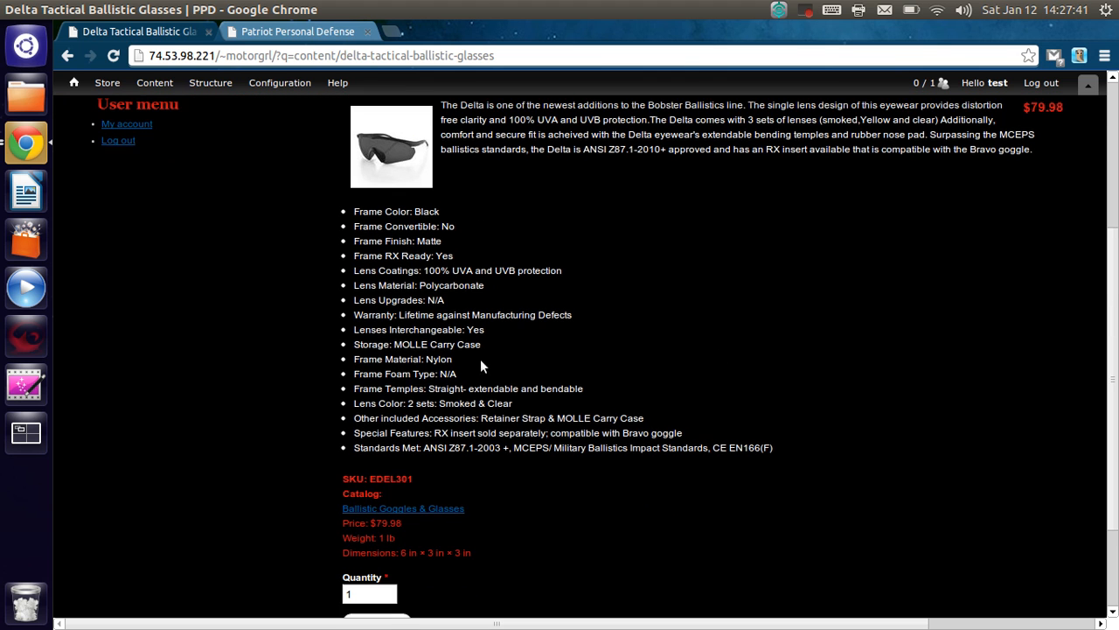
scroll(868, 360, up, 1)
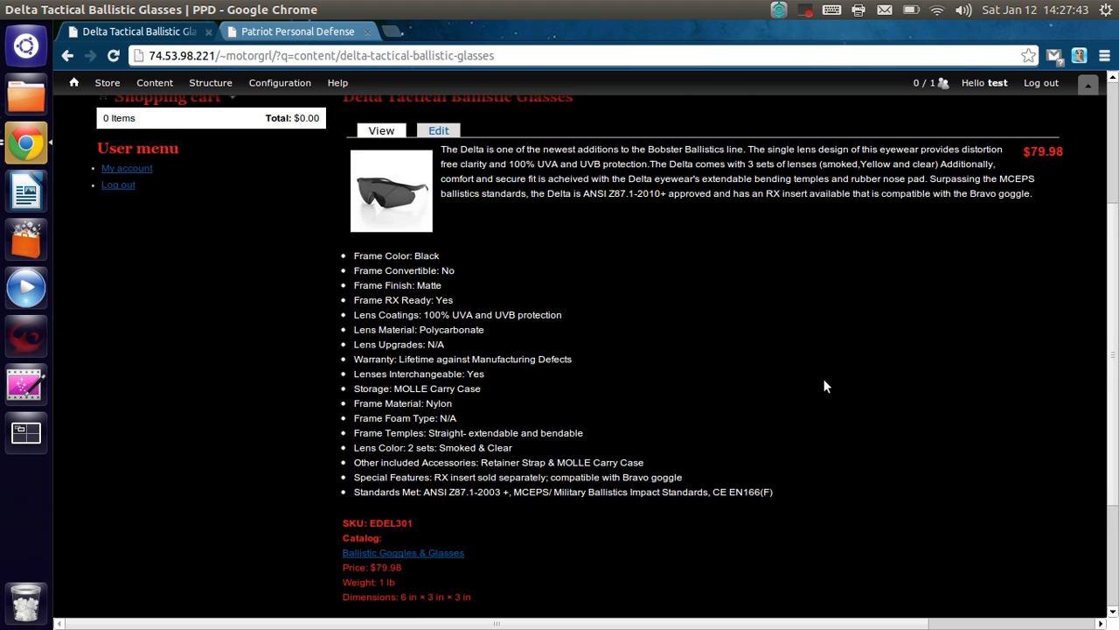
scroll(819, 390, up, 1)
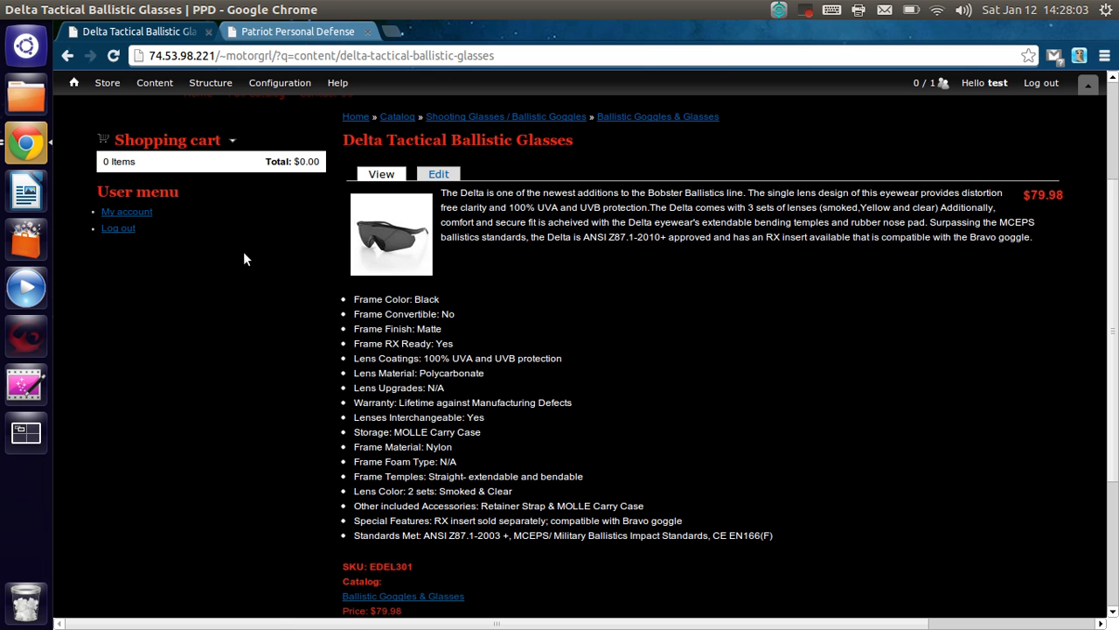
- Open the form for adding a new product attribute to the store
mouse_move(108, 84)
mouse_move(112, 104)
mouse_move(136, 142)
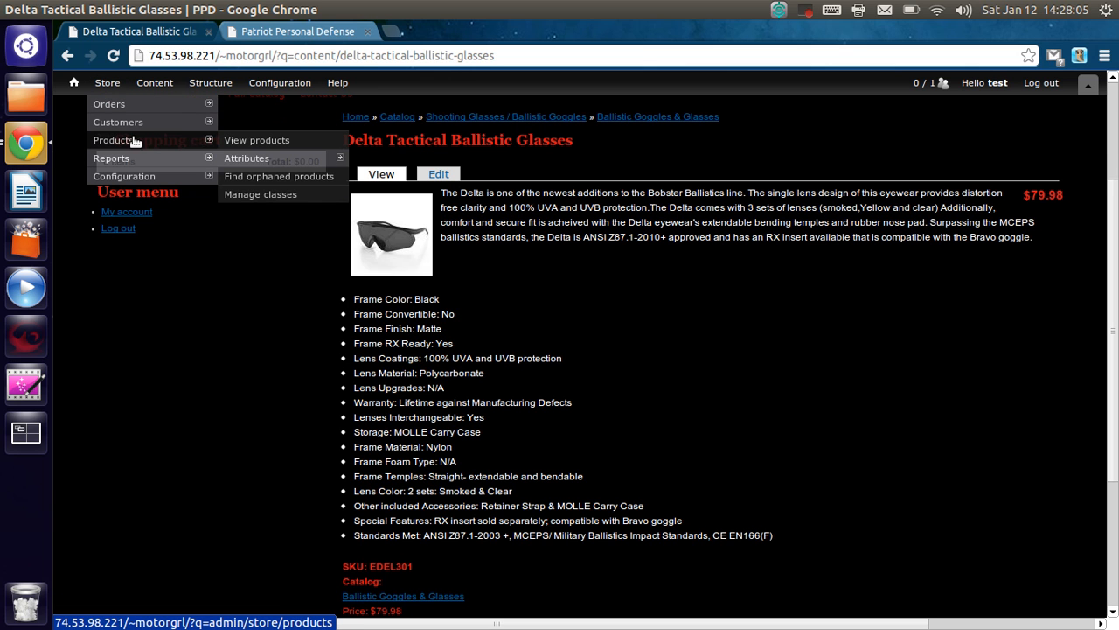
mouse_move(262, 160)
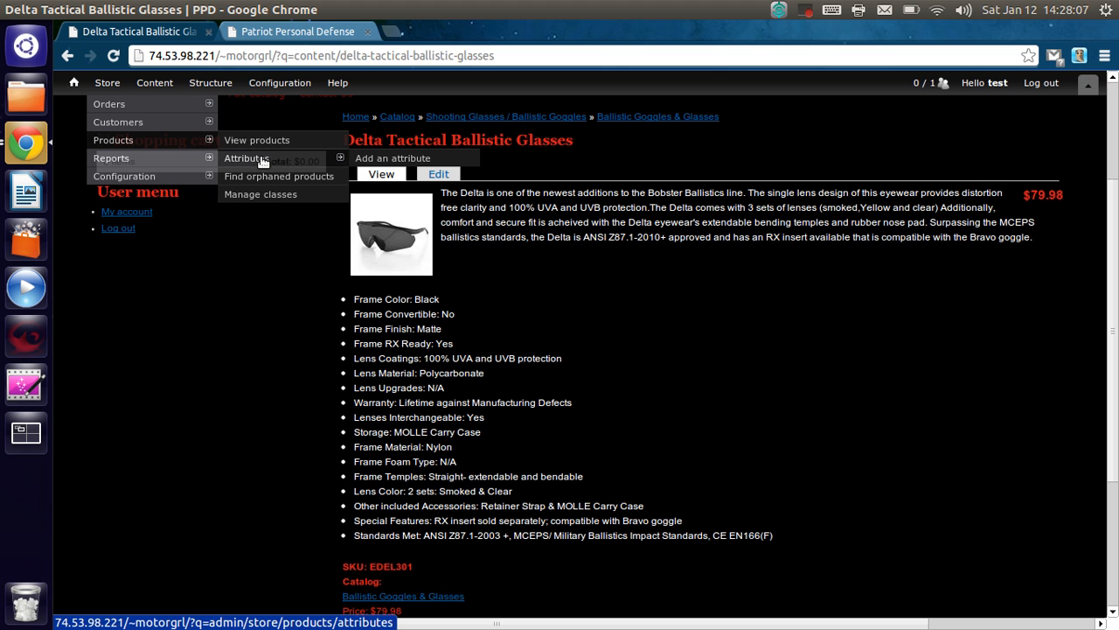
click(364, 162)
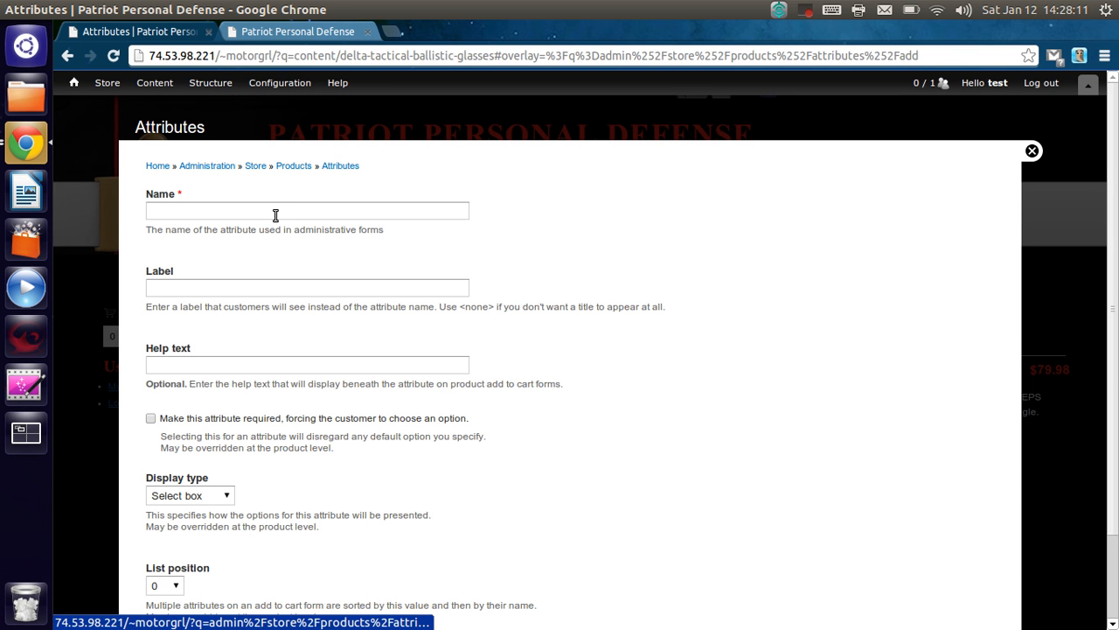
- Name the new attribute "Delta Tactical Ballistic Lenses"
click(277, 215)
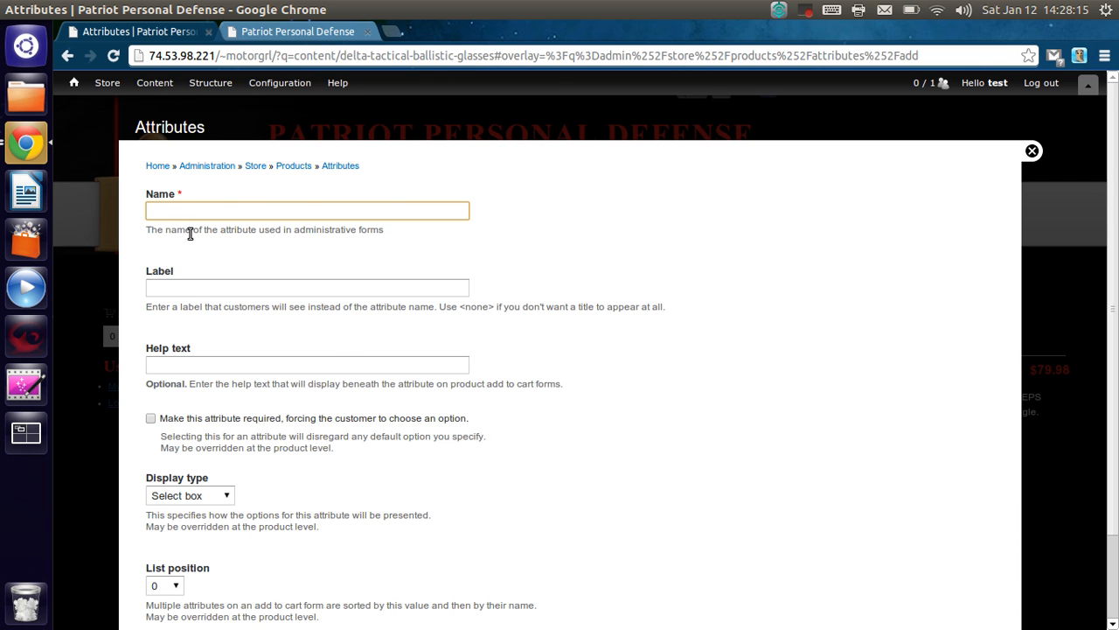
click(177, 209)
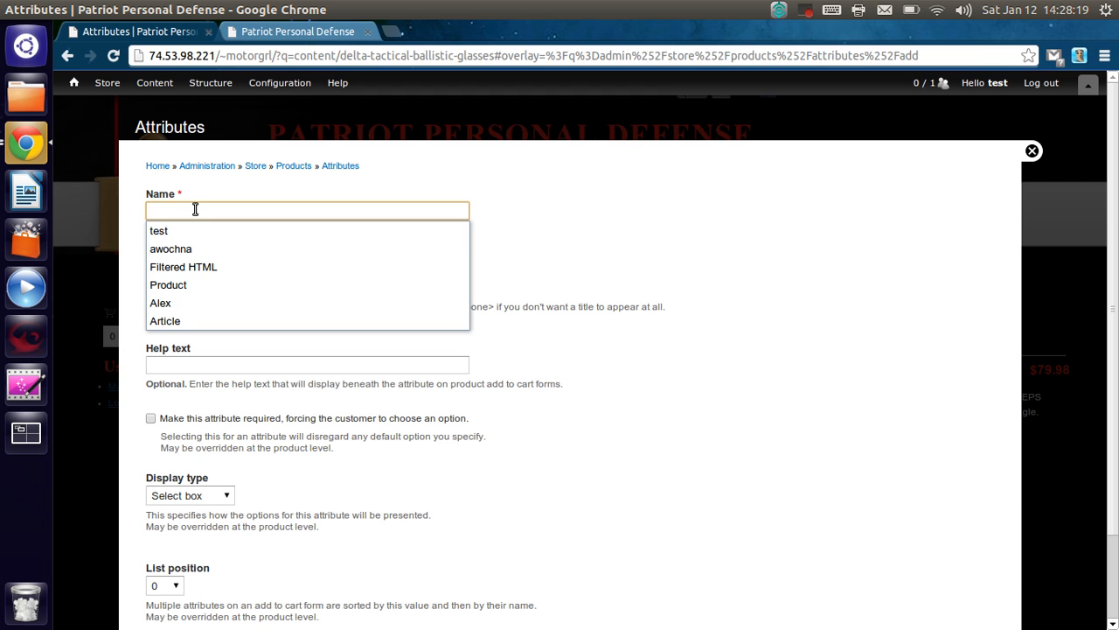
text(Deat)
key(BackSpace)
key(BackSpace)
text(;t)
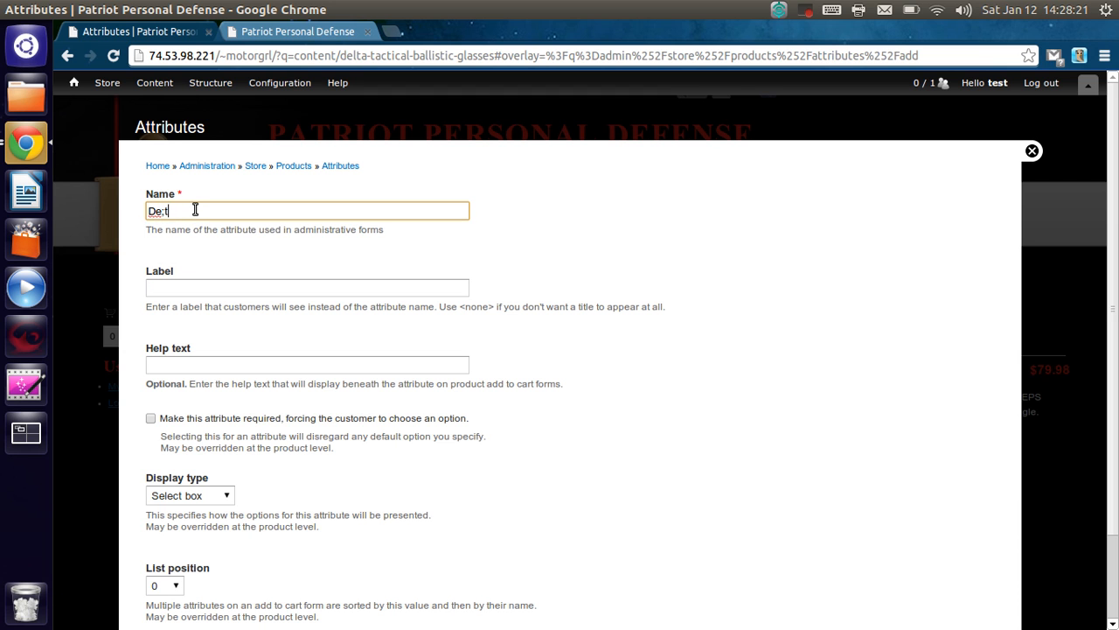
key(BackSpace)
key(BackSpace)
text(lta)
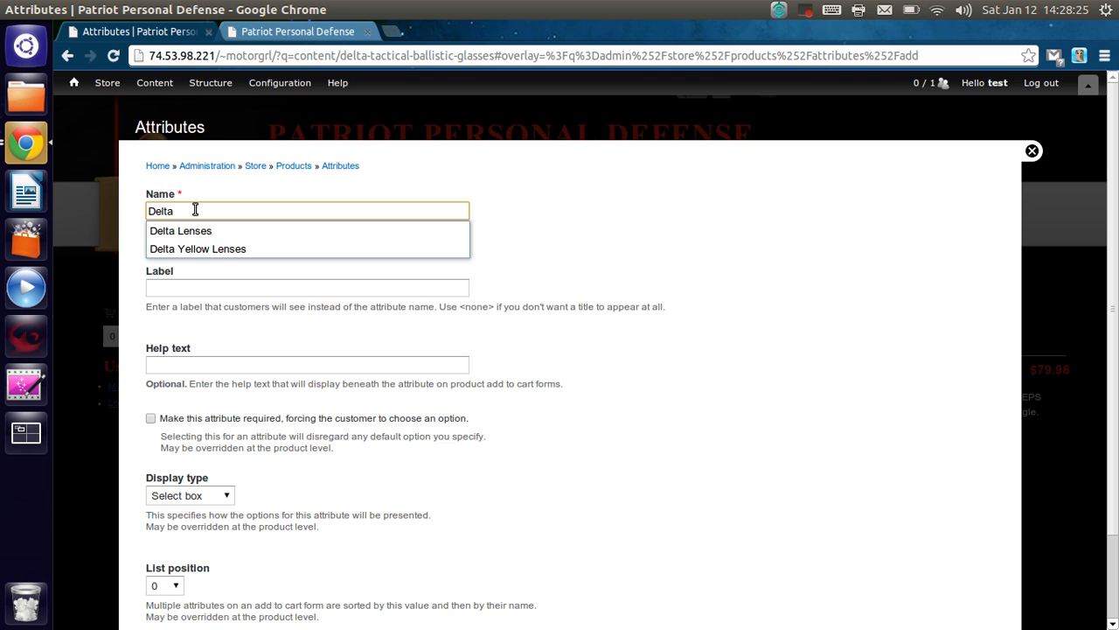
text( Tactical Ballistic Lenses)
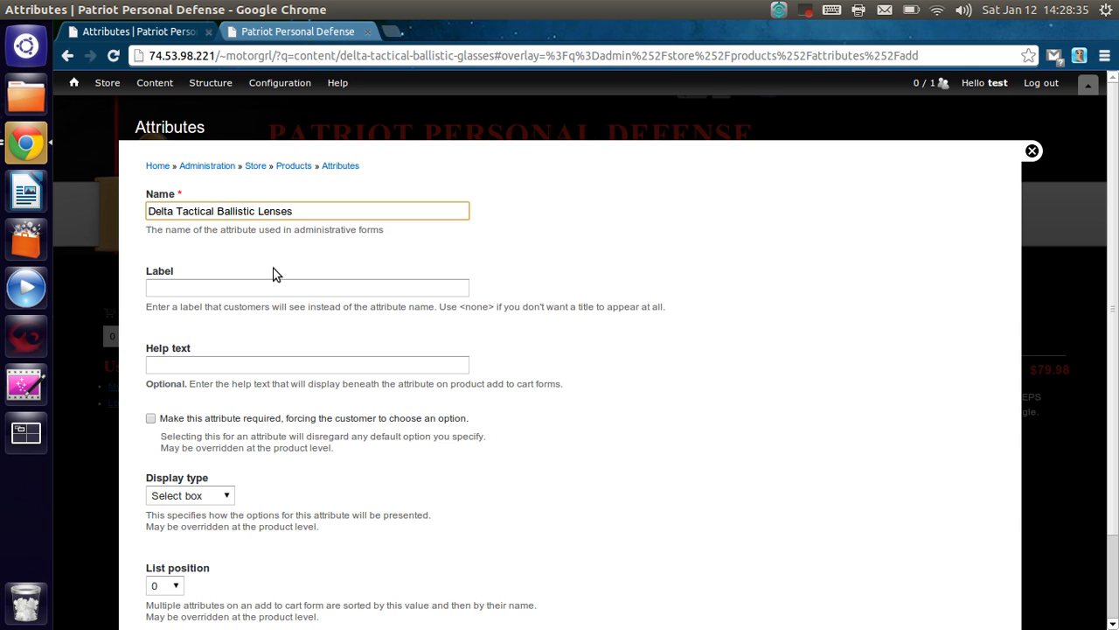
- Set the attribute's customer-facing label to "Lens Color"
click(223, 293)
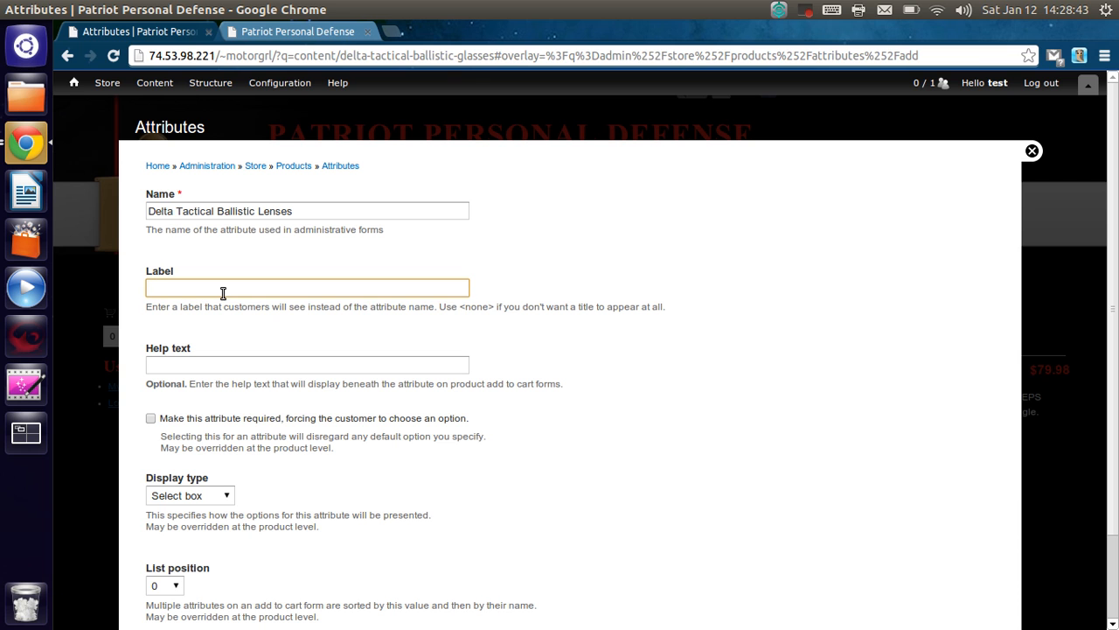
text(Lens Color)
- Enter "Pick a lens color for your Deltas" as the attribute's help text
scroll(311, 293, down, 1)
click(237, 326)
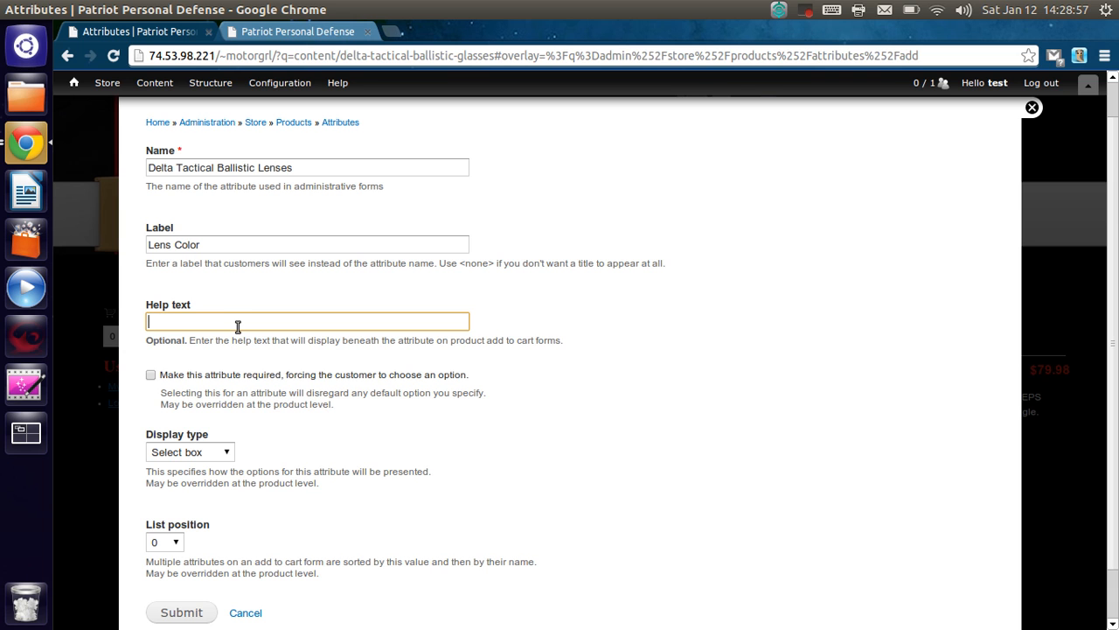
text(Pick a lens color for your Deltas)
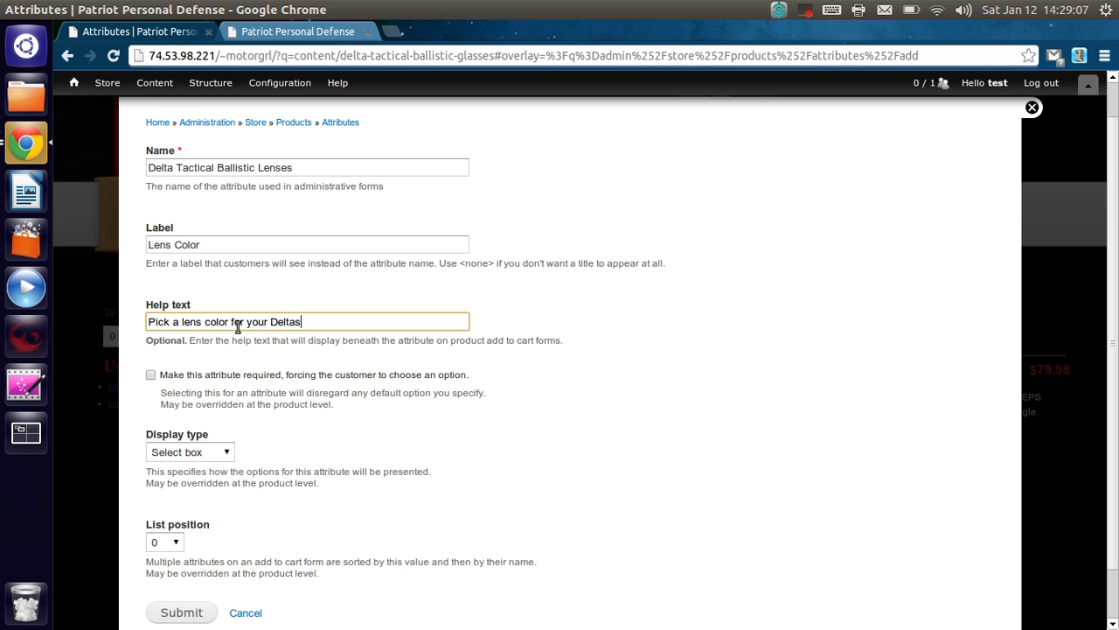
- Make the attribute required with the Radio buttons display type, and submit it
scroll(666, 431, down, 1)
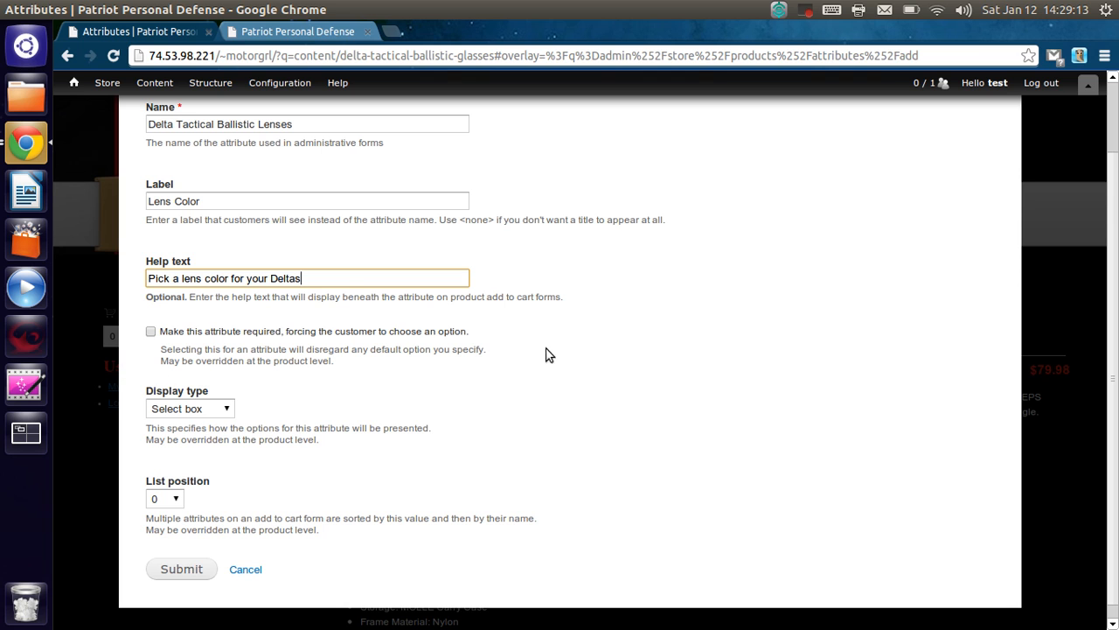
click(150, 332)
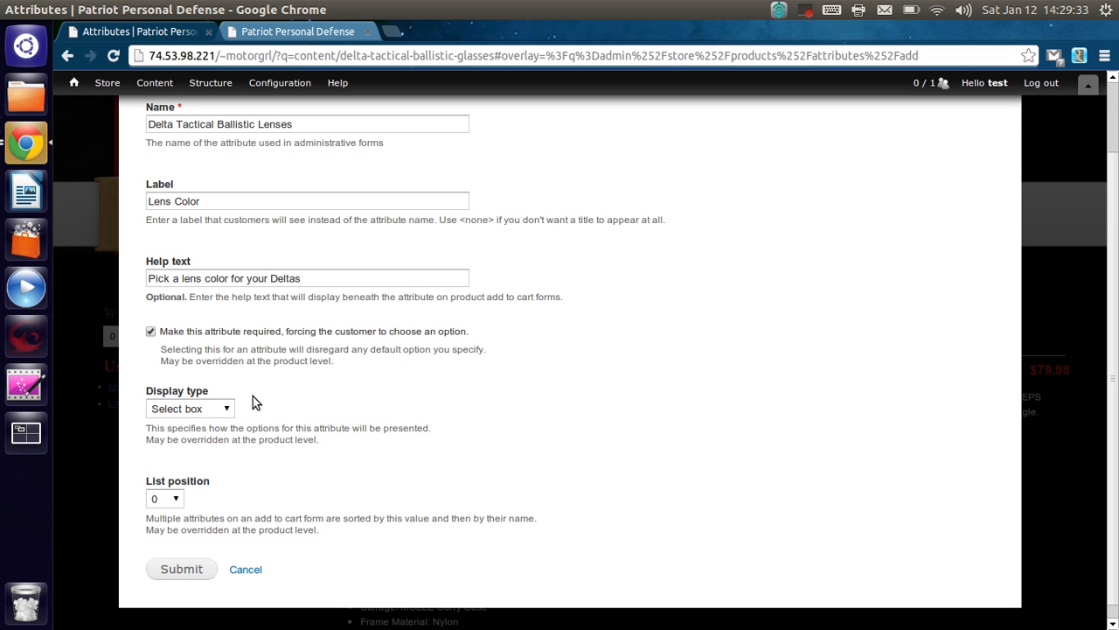
click(226, 416)
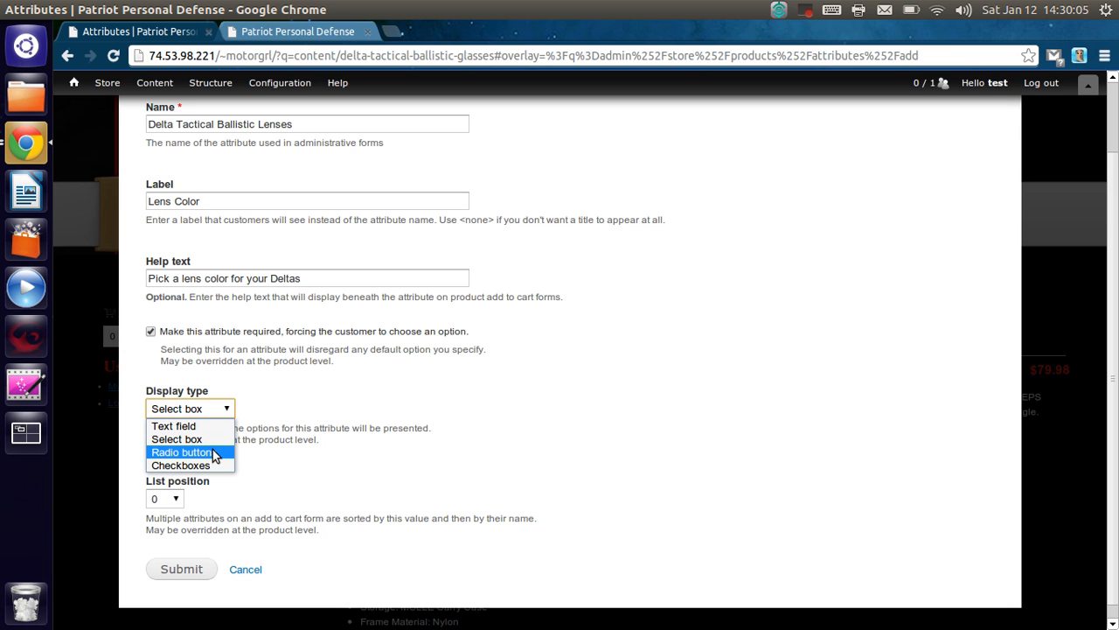
click(225, 410)
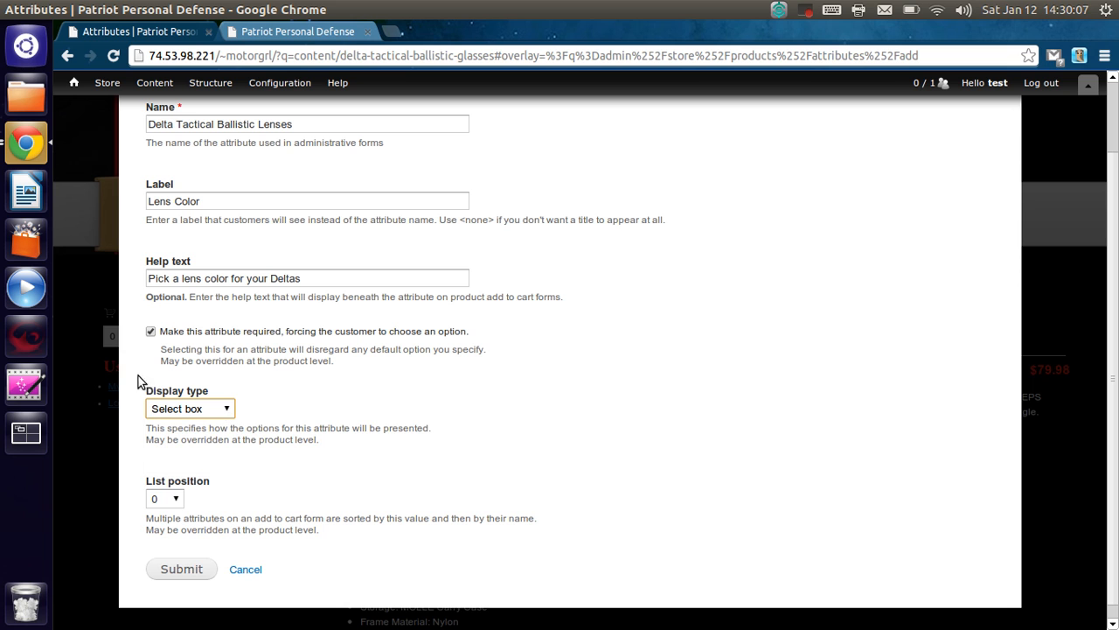
click(225, 411)
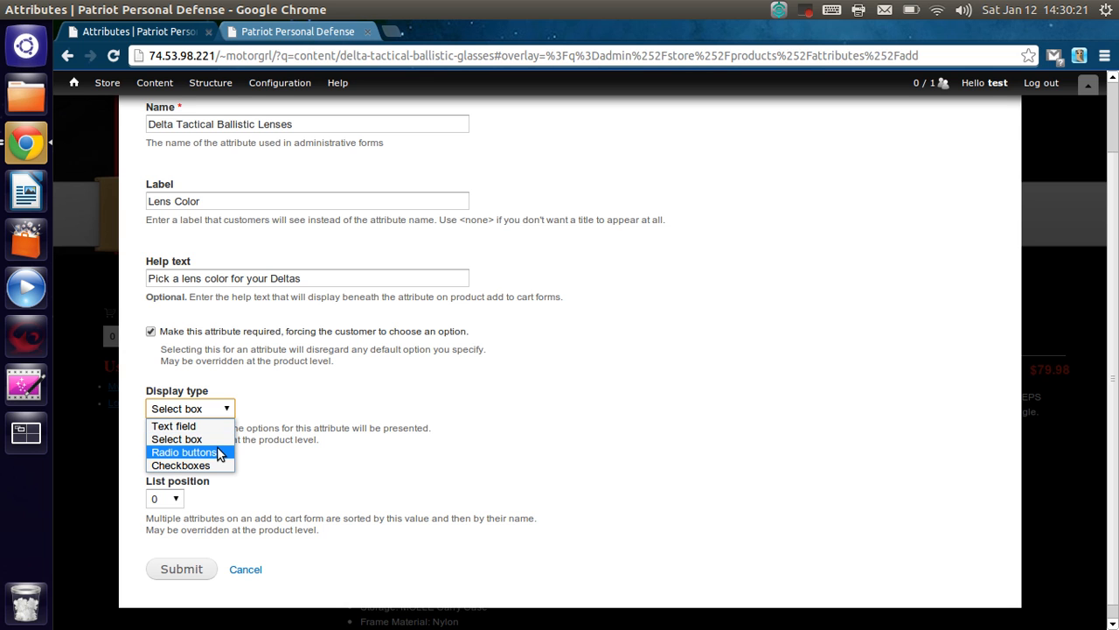
click(217, 452)
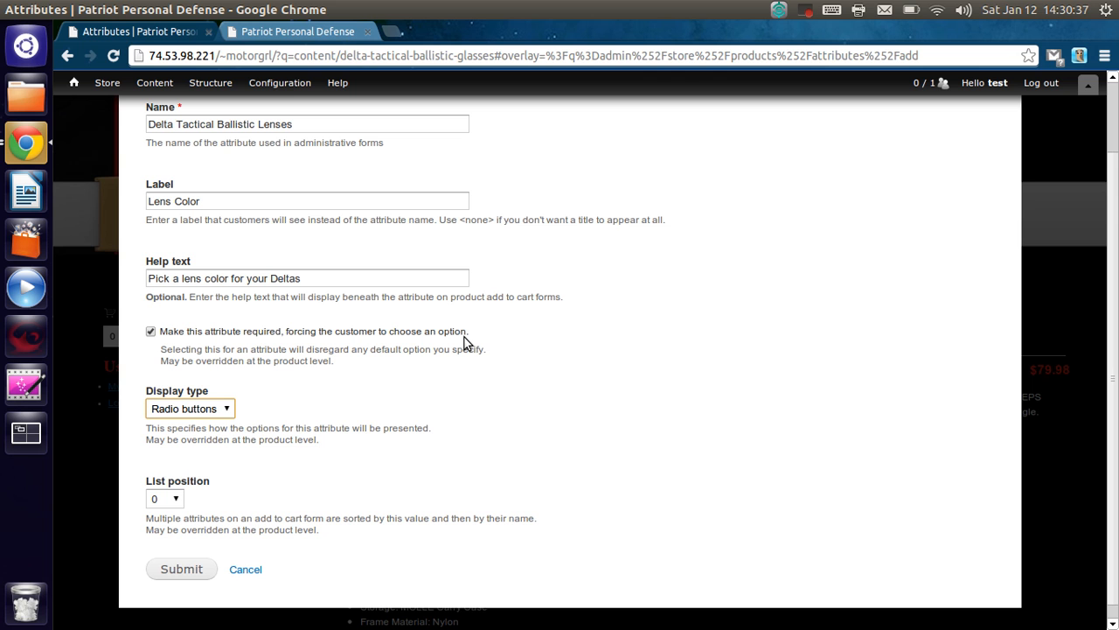
click(180, 570)
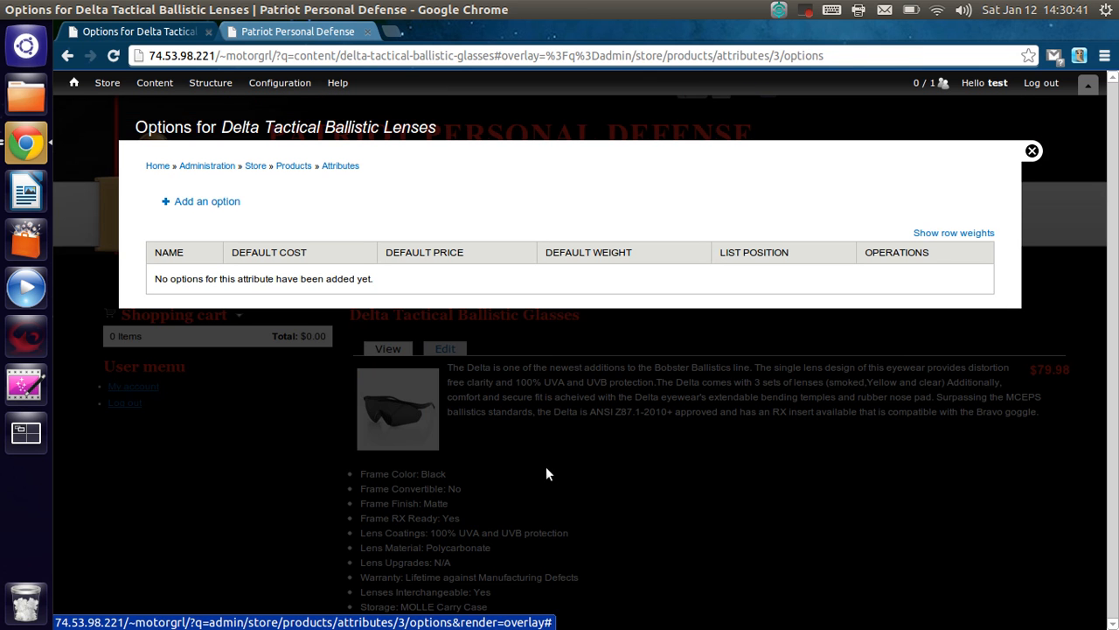
- Add an option named "Clear" to the Delta Tactical Ballistic Lenses attribute, keeping the default adjustments at 0
click(231, 202)
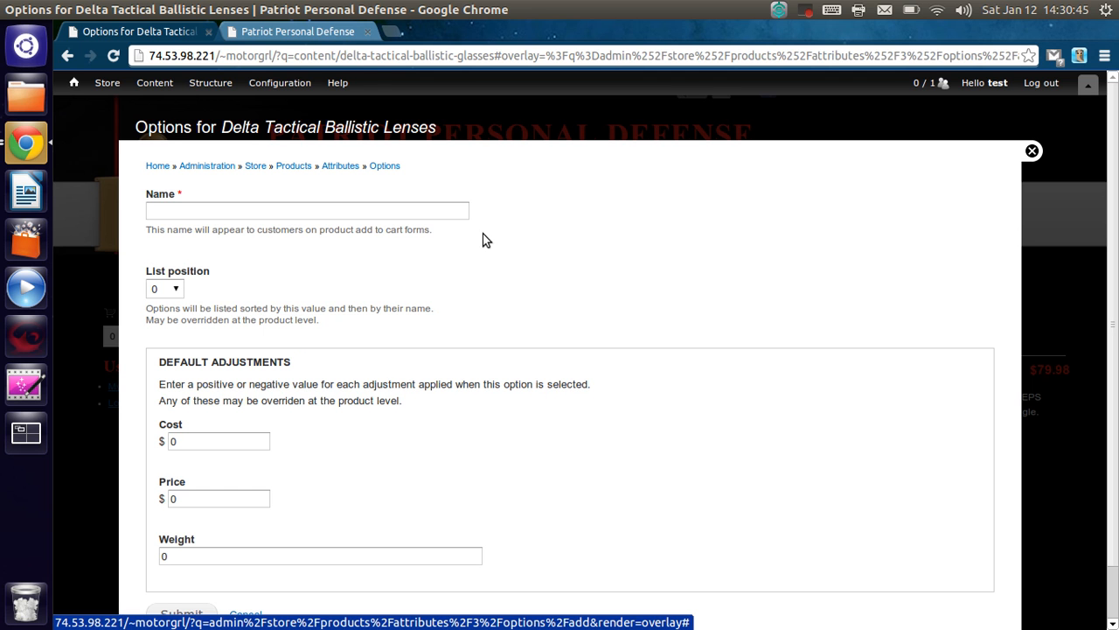
click(419, 209)
text(Clear)
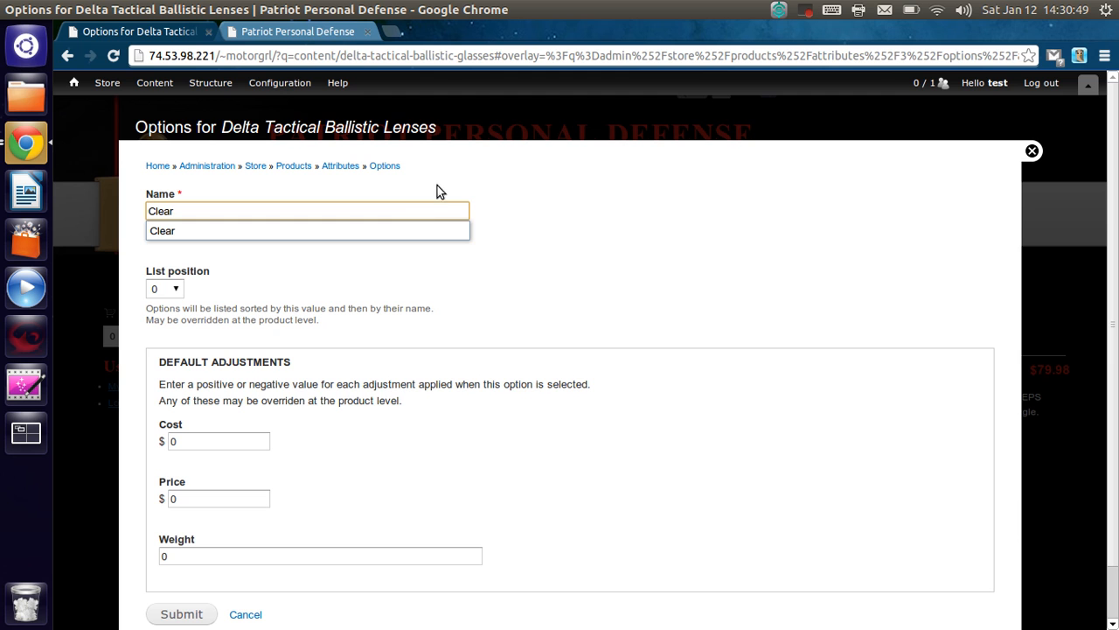
click(589, 214)
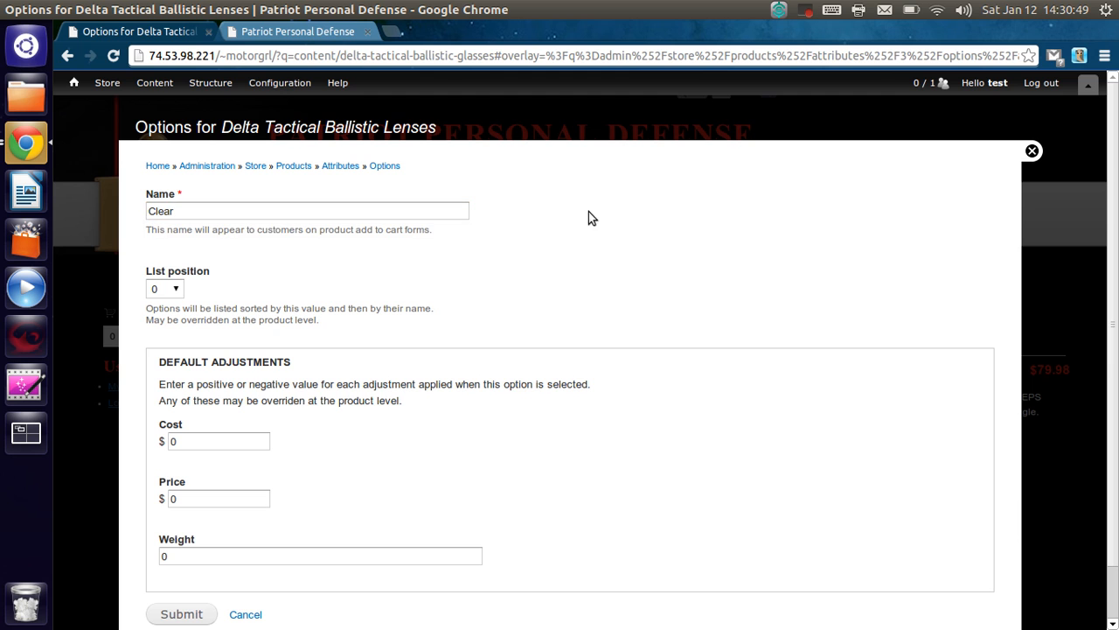
scroll(558, 238, down, 1)
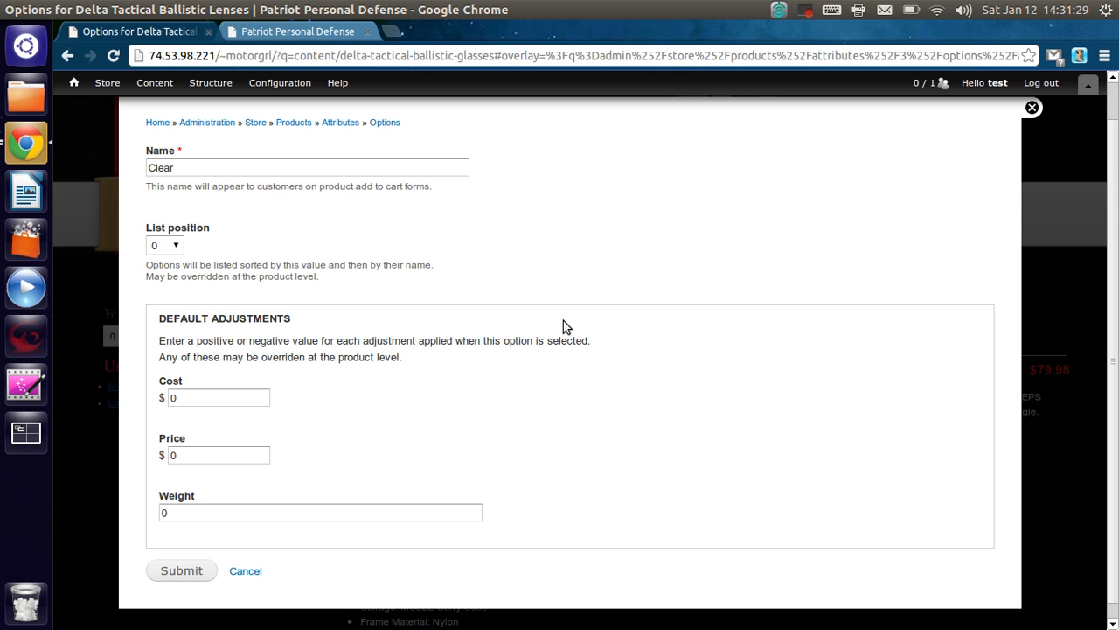
click(243, 398)
click(176, 571)
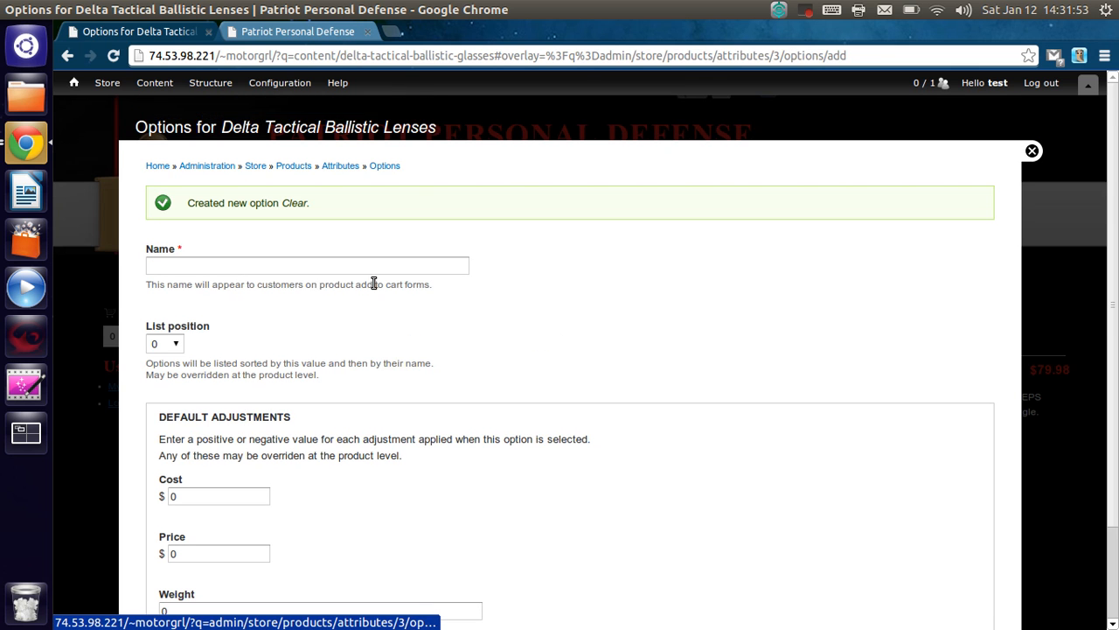
- Create a second lens option named "Smokey" with the default adjustments kept at 0
click(189, 265)
text(Smokey)
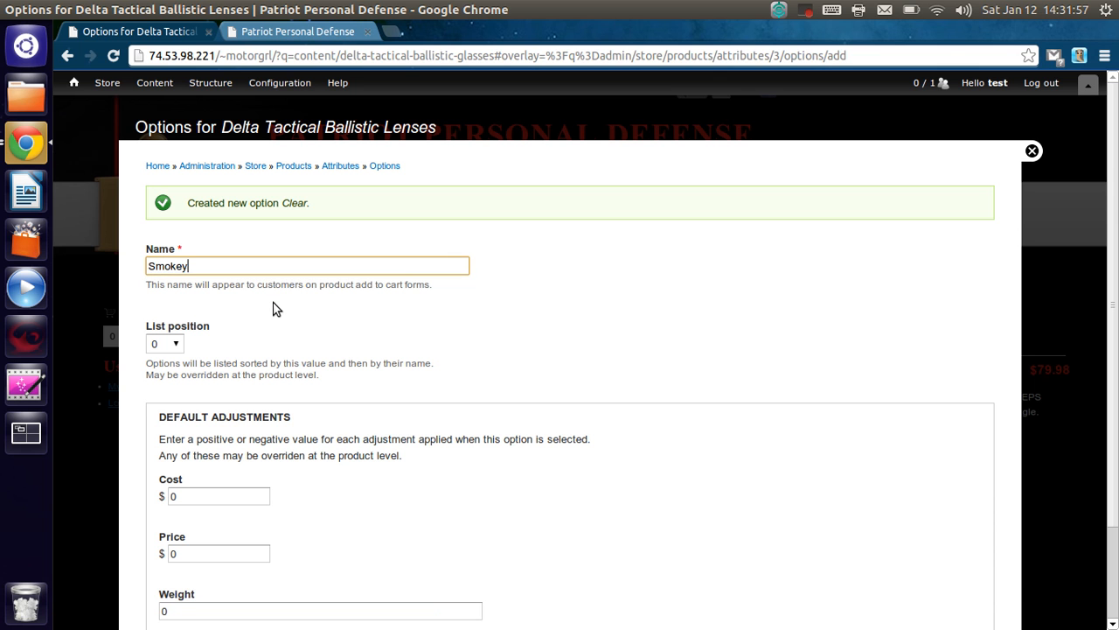
scroll(285, 495, down, 3)
click(178, 553)
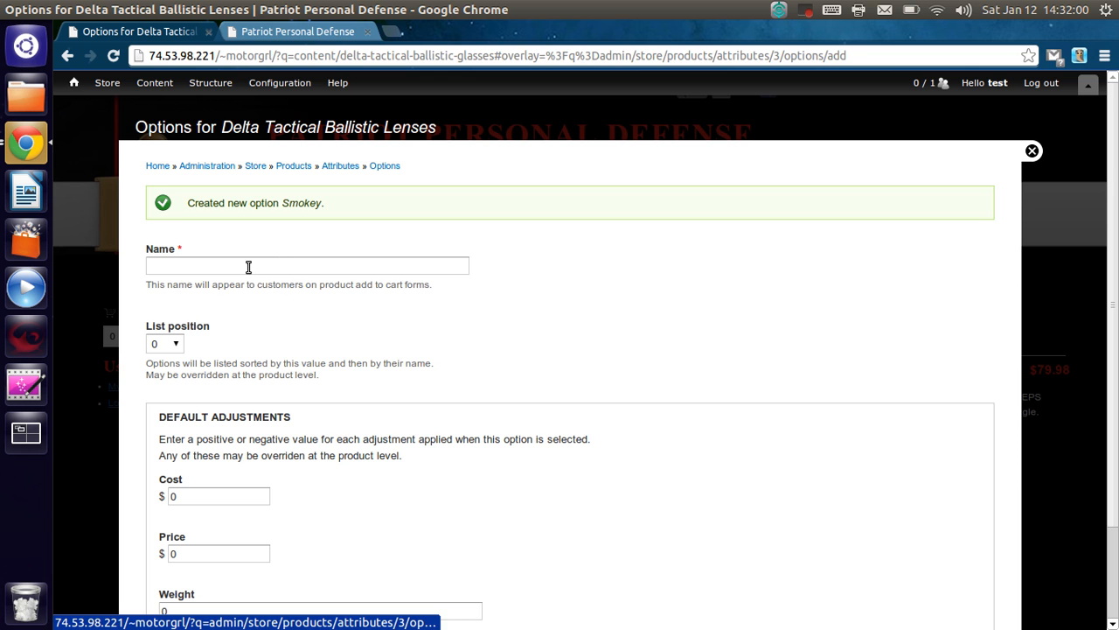
- Create a third lens option named "Yellow", then return to the attribute's options list and save its changes
click(242, 267)
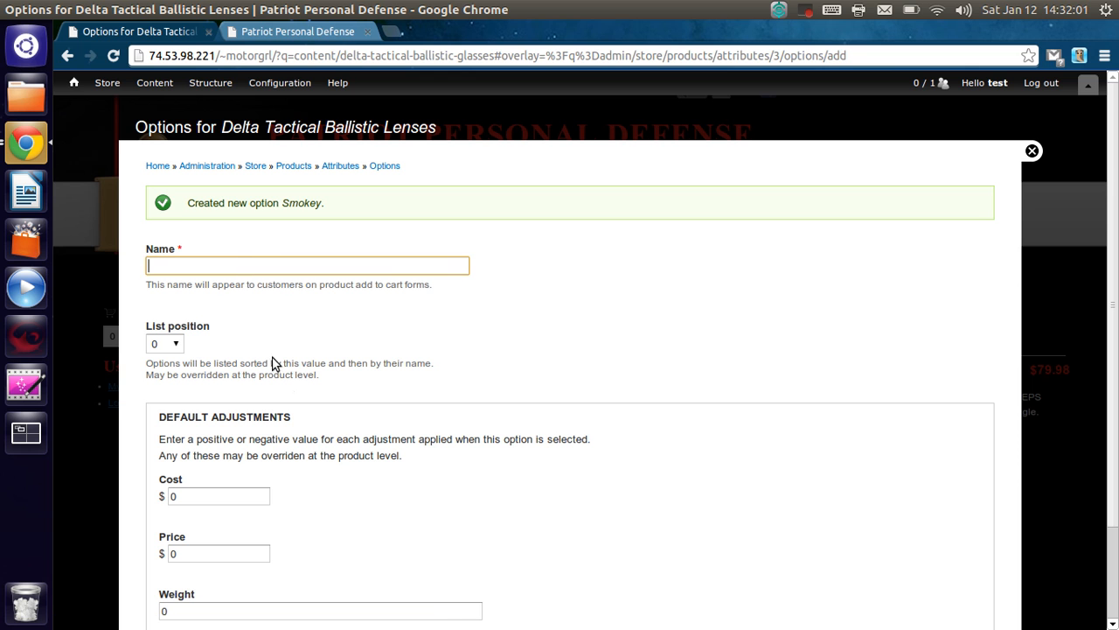
text(Yellow)
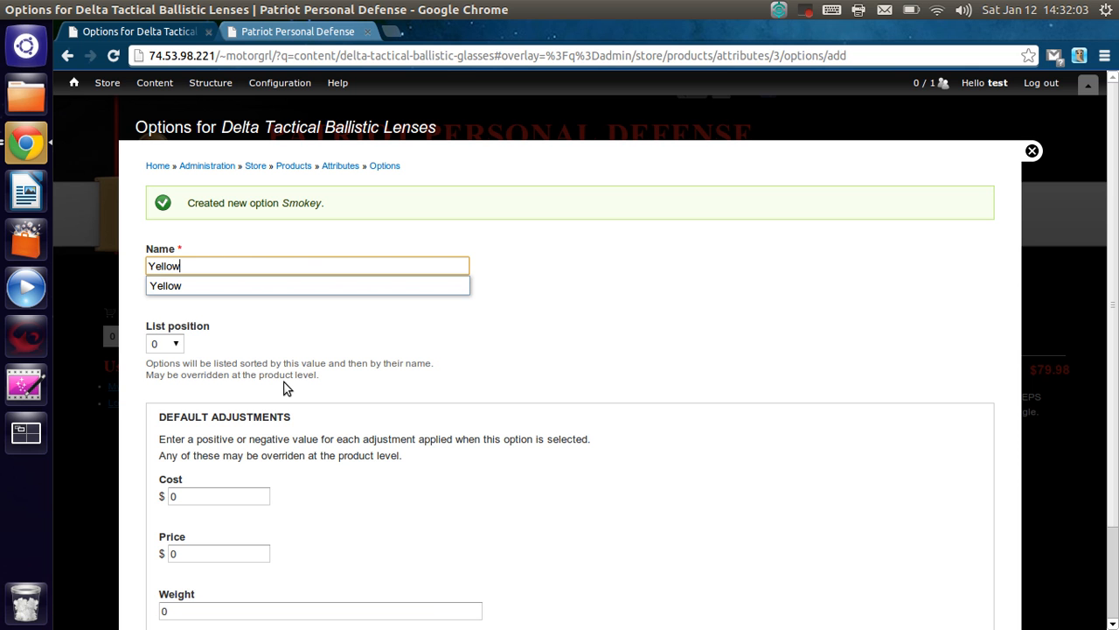
click(388, 343)
scroll(388, 343, down, 3)
click(181, 554)
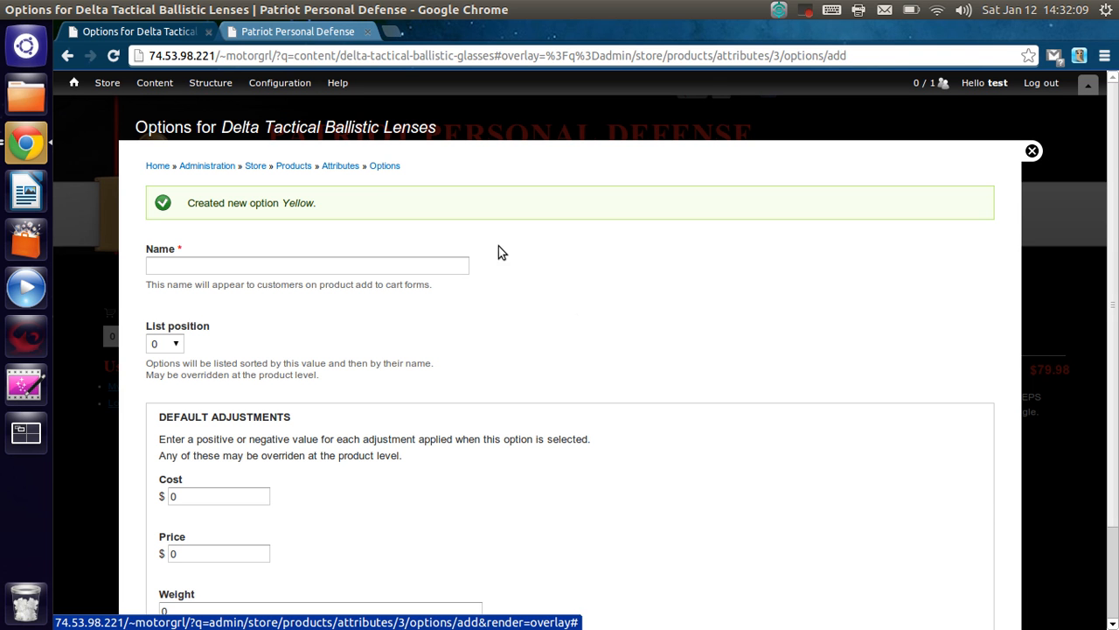
click(390, 167)
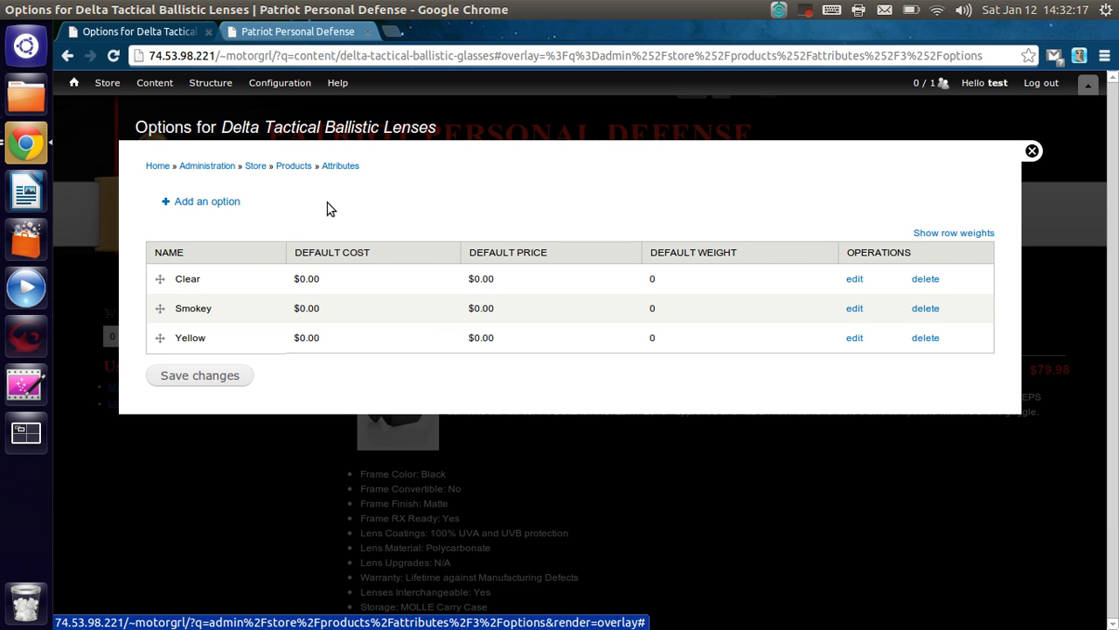
click(197, 378)
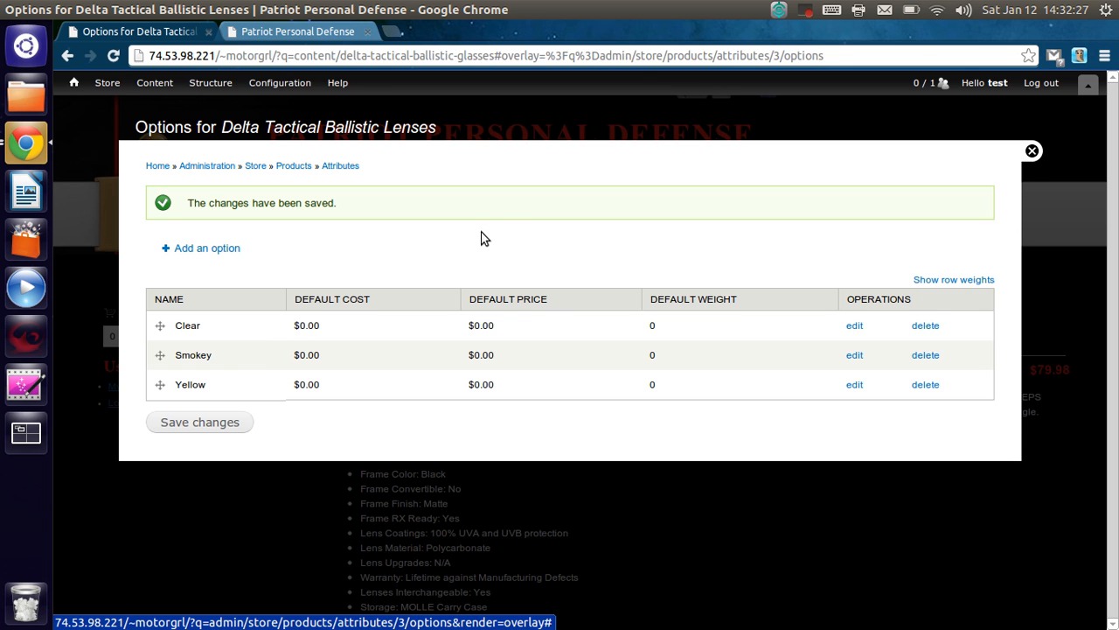
- Add the Delta Tactical Ballistic Lenses attribute to the Delta Tactical Ballistic Glasses product
click(1032, 153)
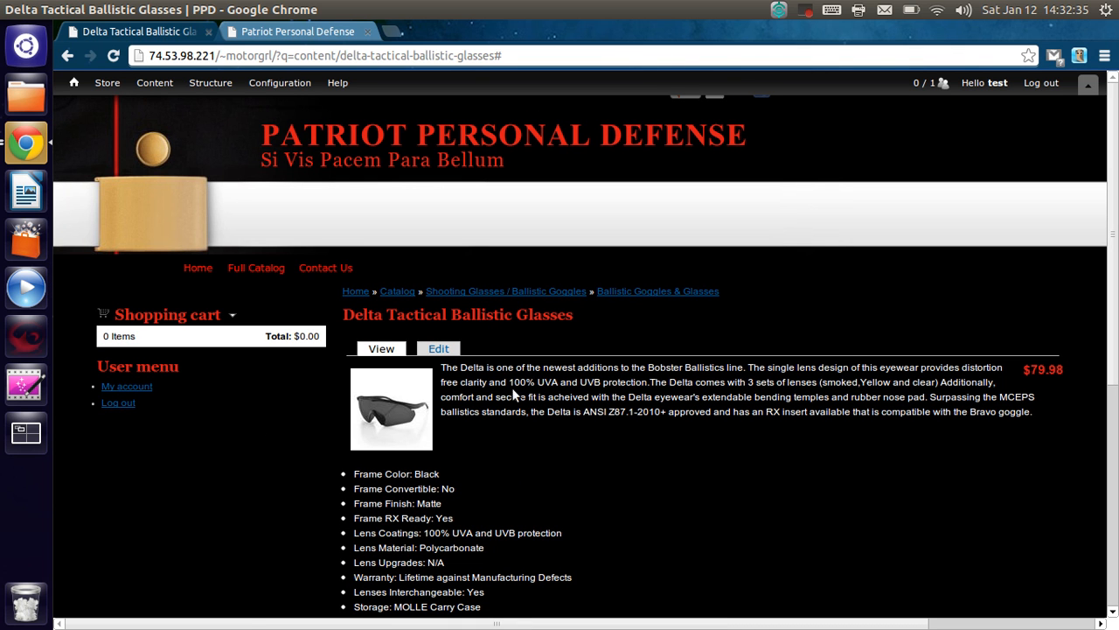
click(446, 350)
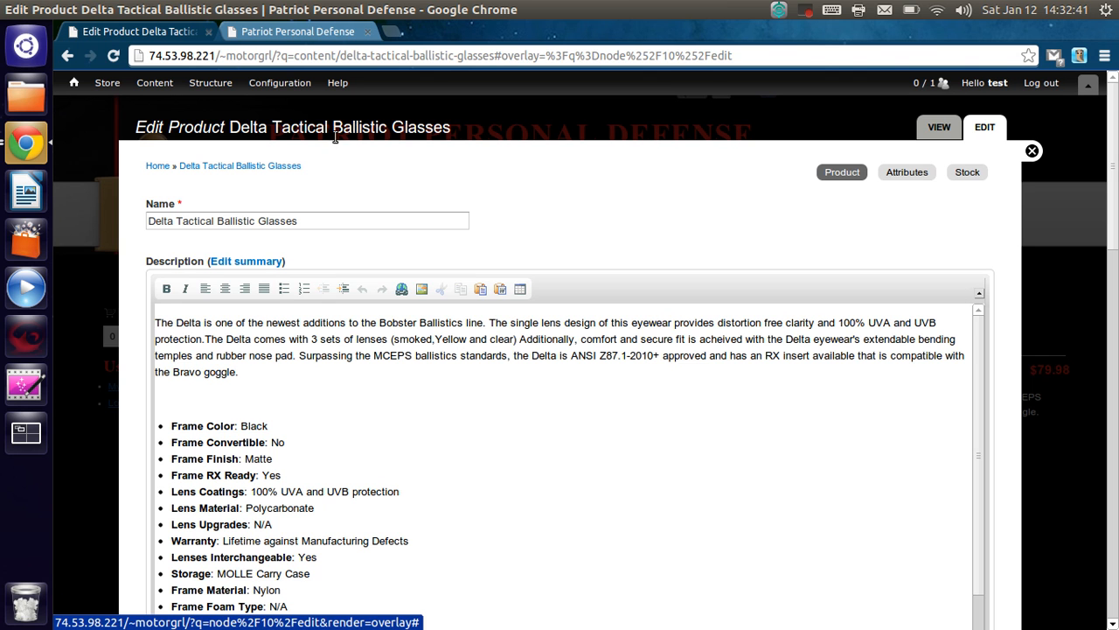
click(906, 173)
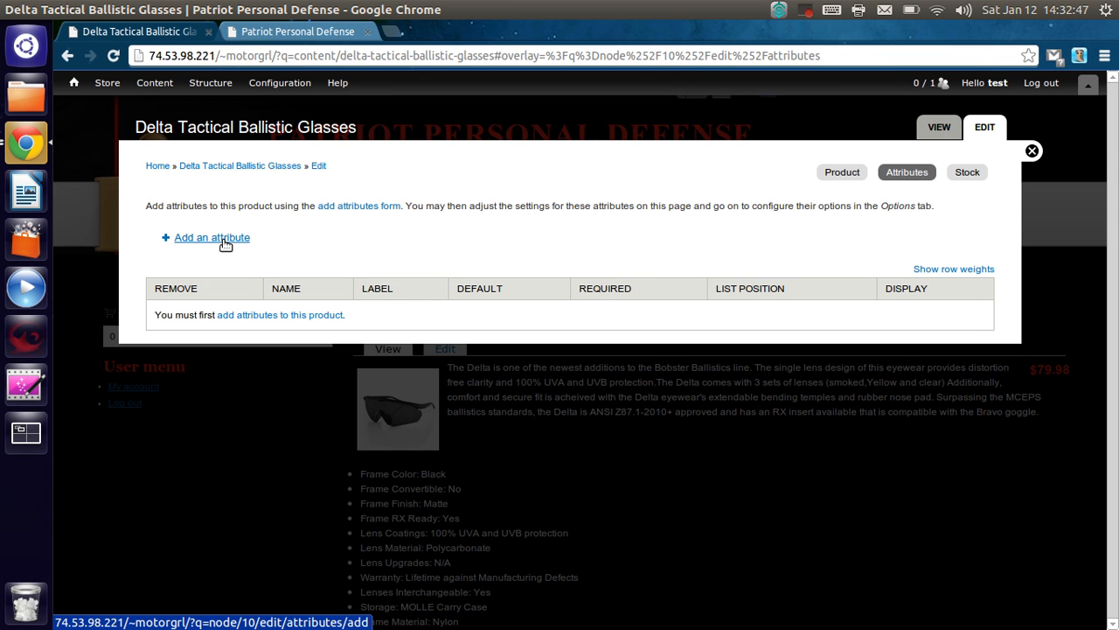
click(225, 245)
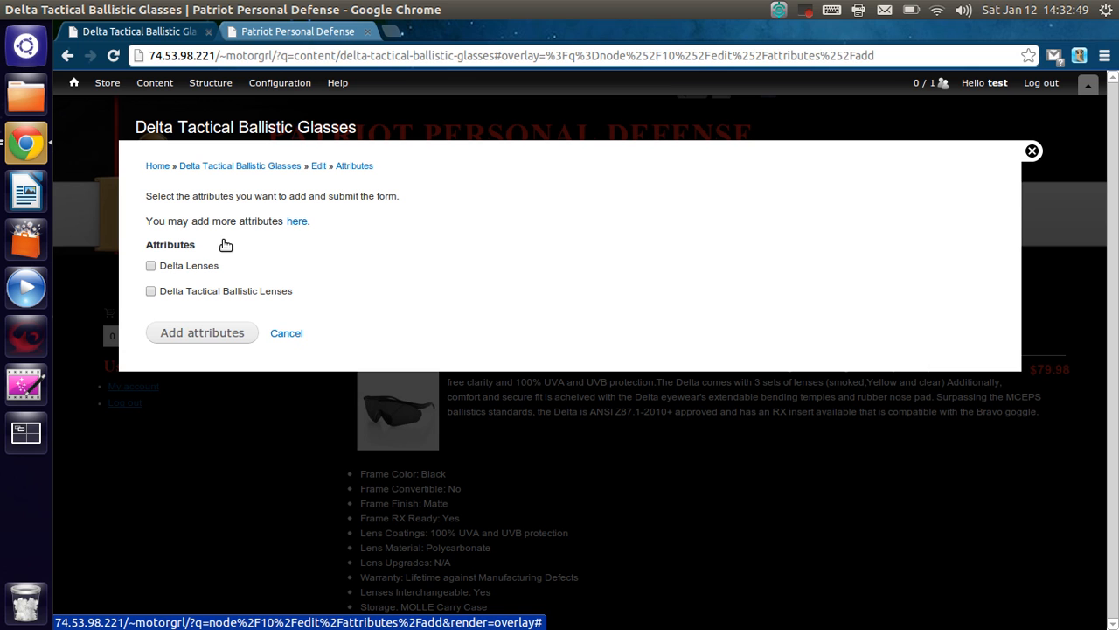
click(151, 291)
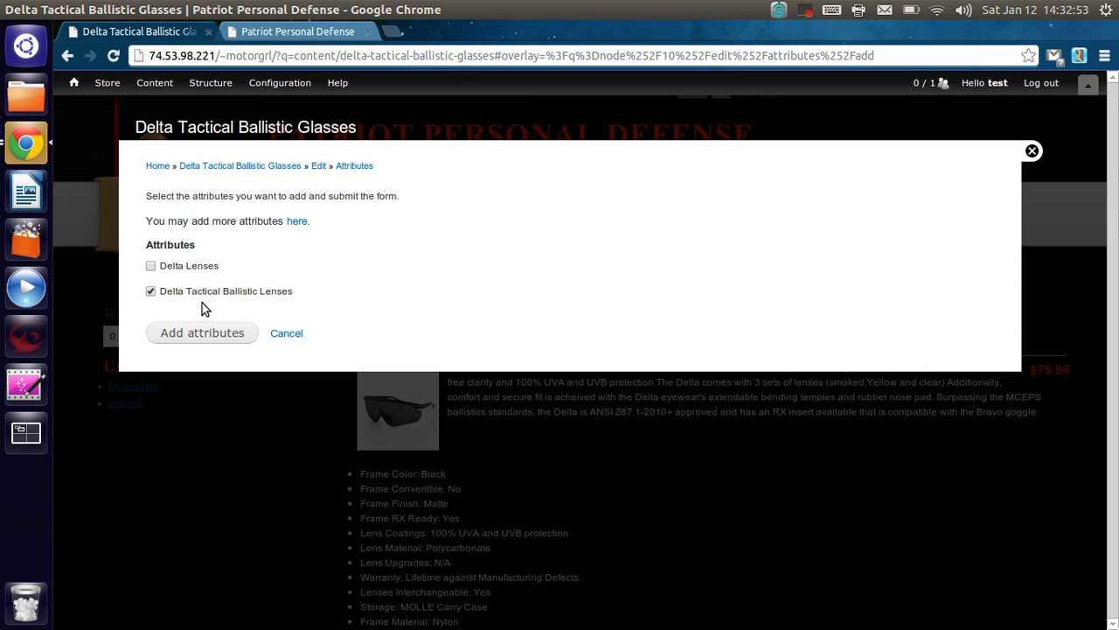
click(218, 332)
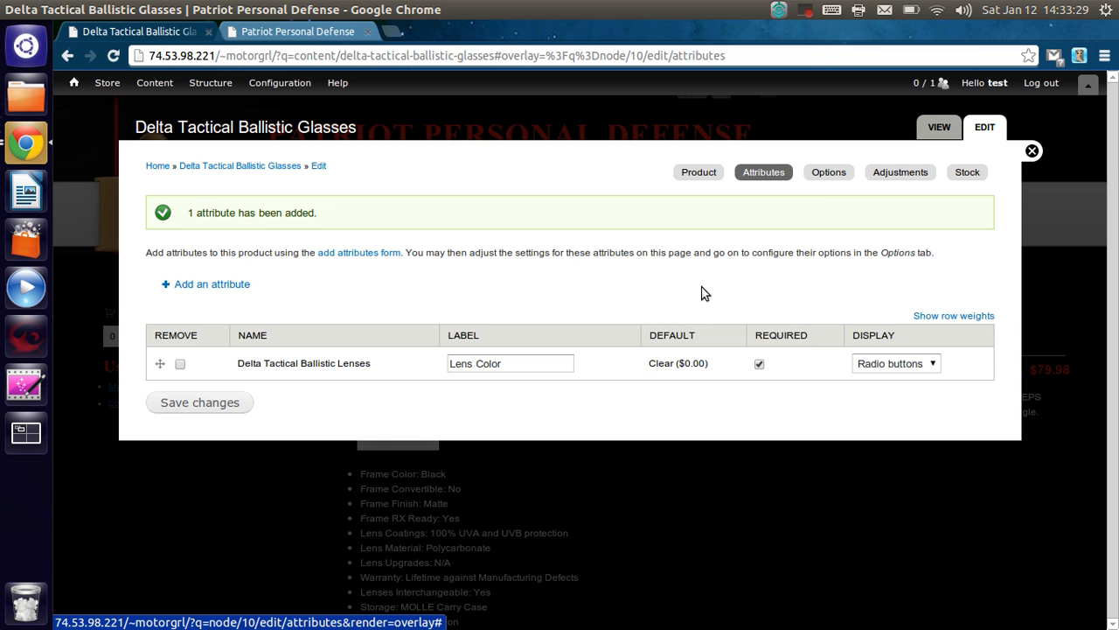
- Make Smokey the default lens option in the product's attribute options
click(833, 176)
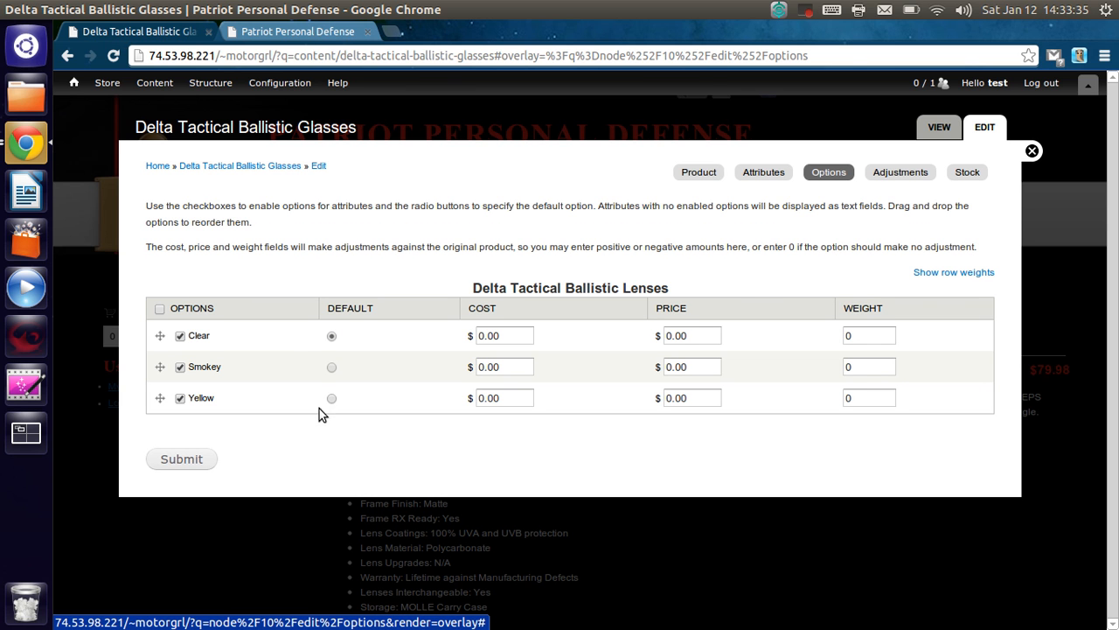
click(333, 367)
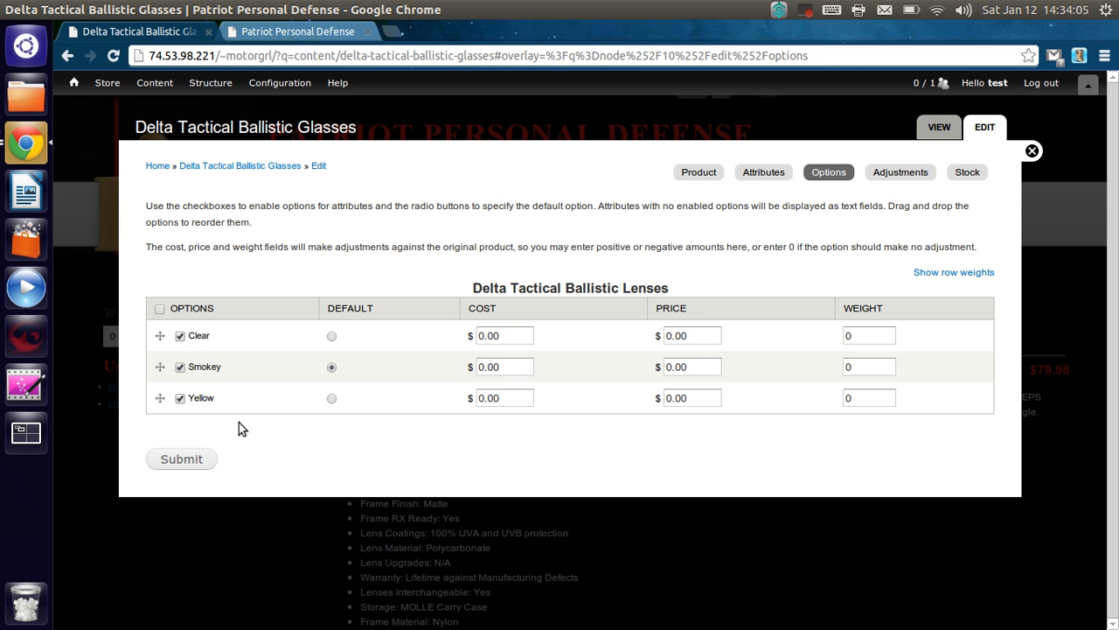
drag(160, 368, 156, 341)
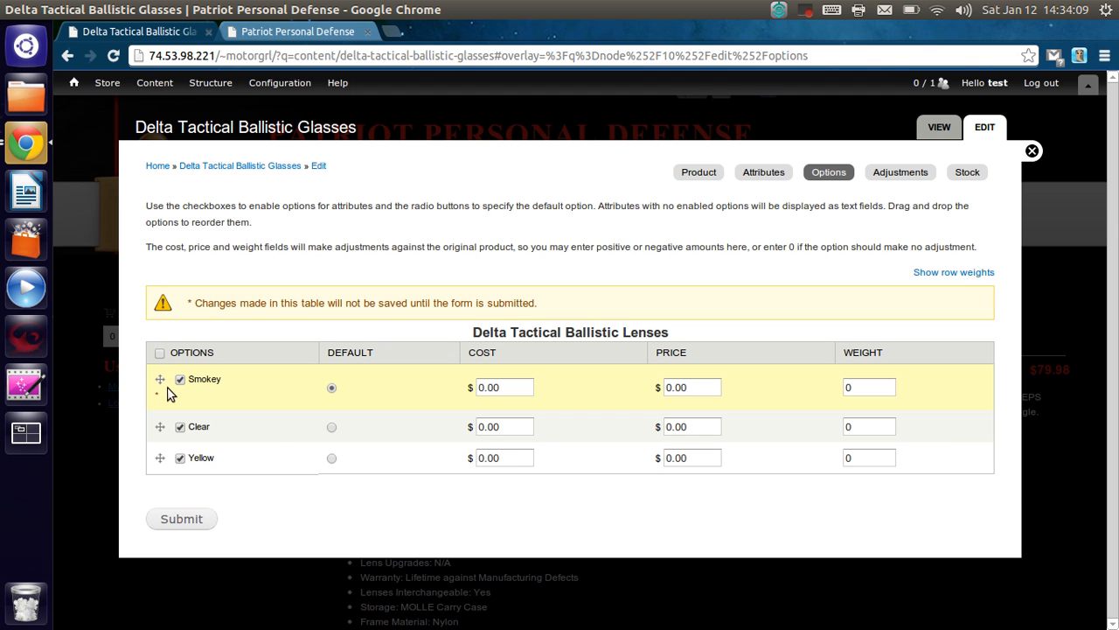
drag(160, 382, 162, 413)
double_click(846, 418)
text(5)
click(873, 454)
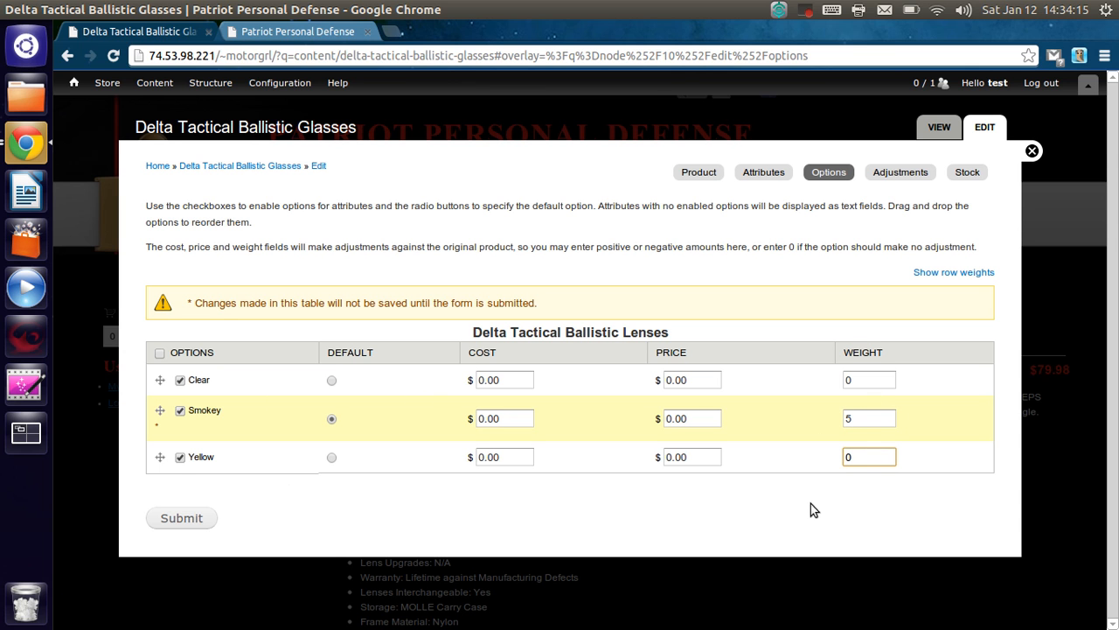
click(861, 419)
key(BackSpace)
text(0)
- Set the price adjustment to 7 for the Clear lenses and 2 for the Yellow lenses, and submit the product options
click(641, 488)
double_click(693, 378)
text(7)
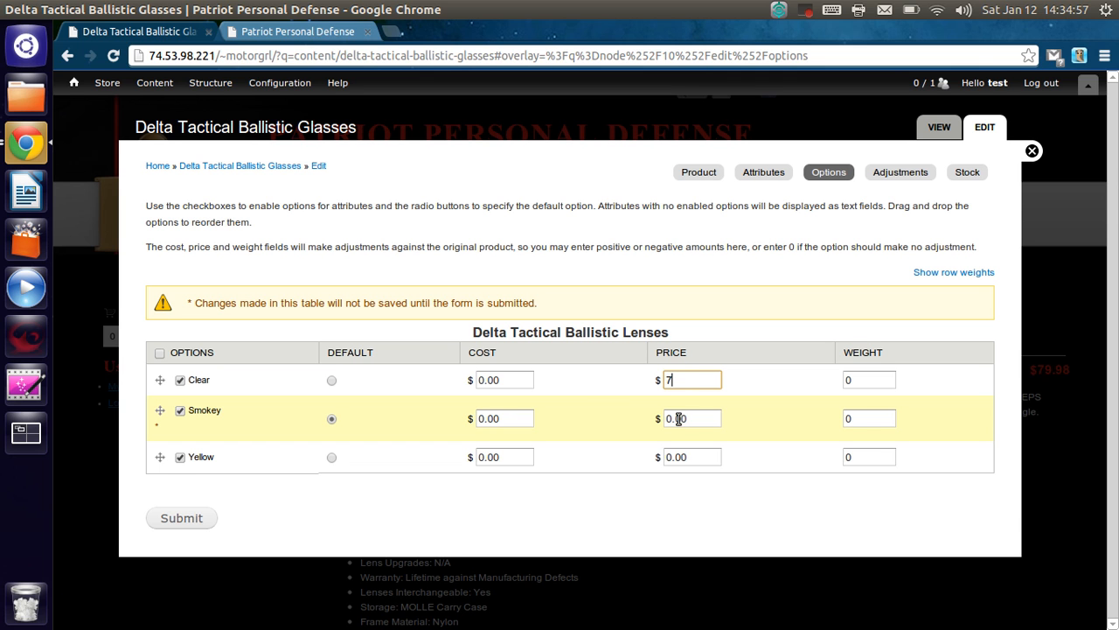
click(706, 419)
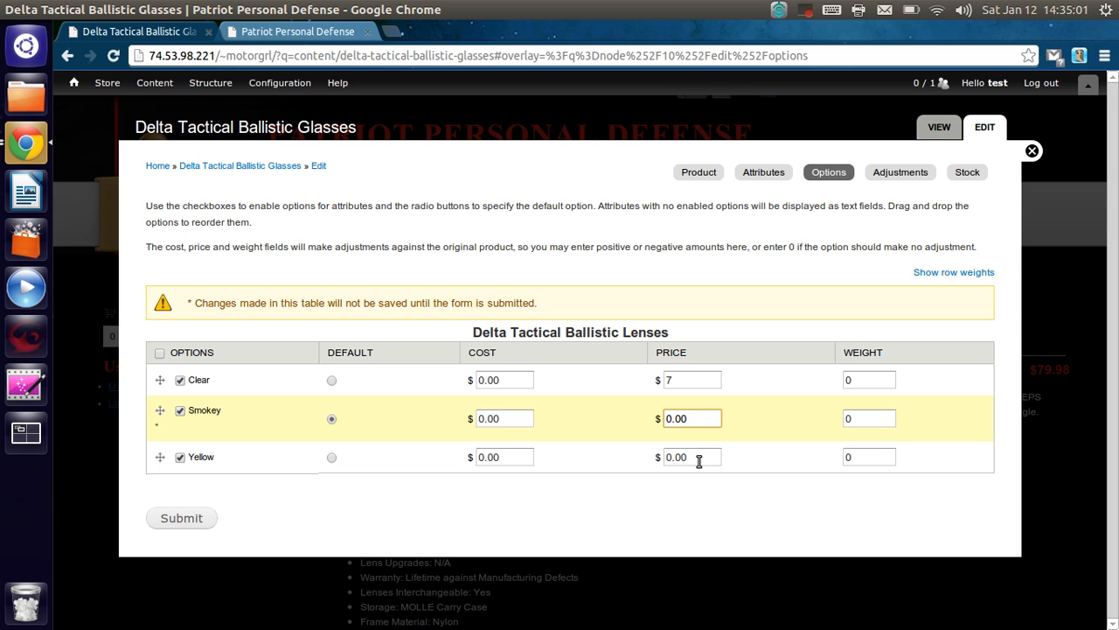
double_click(699, 451)
text(2)
click(708, 491)
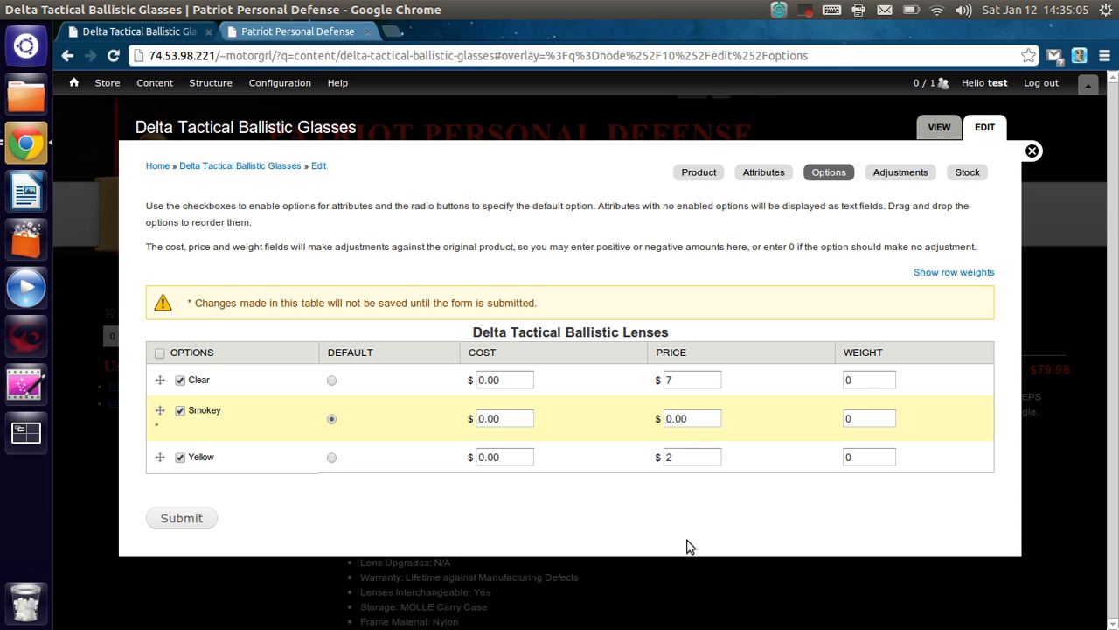
click(176, 515)
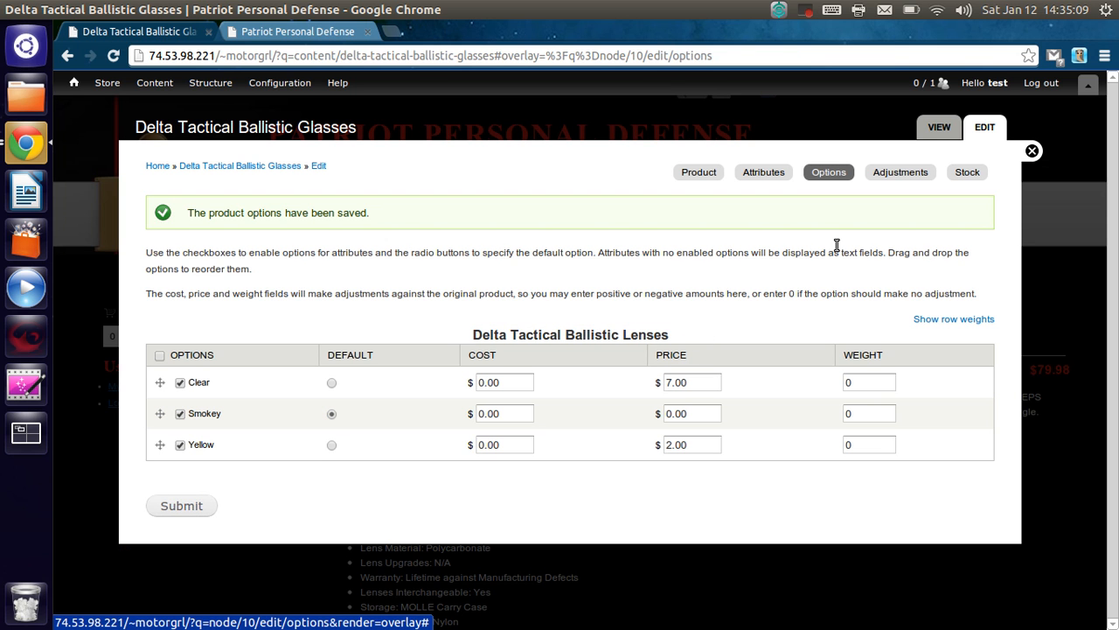
- Submit the product adjustments with EDEL301 kept as the alternate SKU for all three lenses, and return to the product page
click(918, 175)
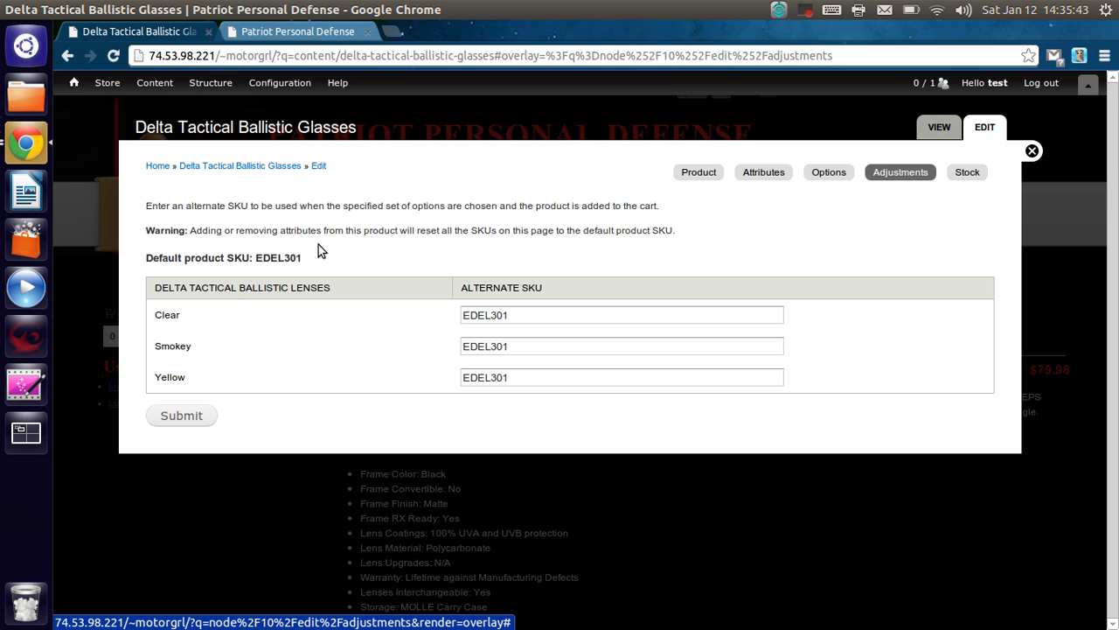
click(181, 417)
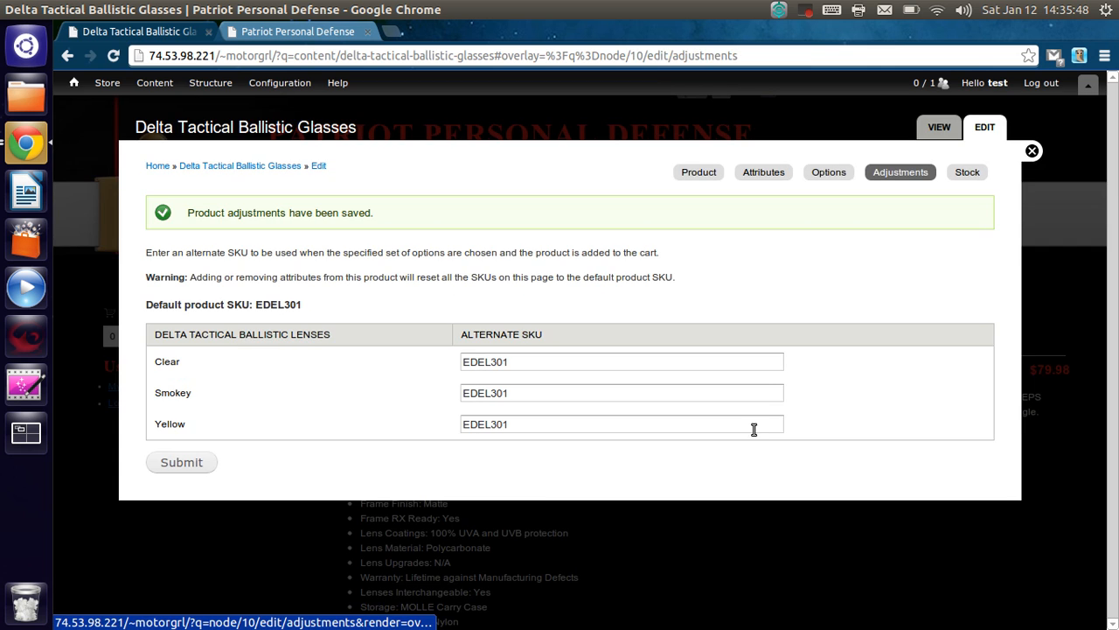
click(1032, 151)
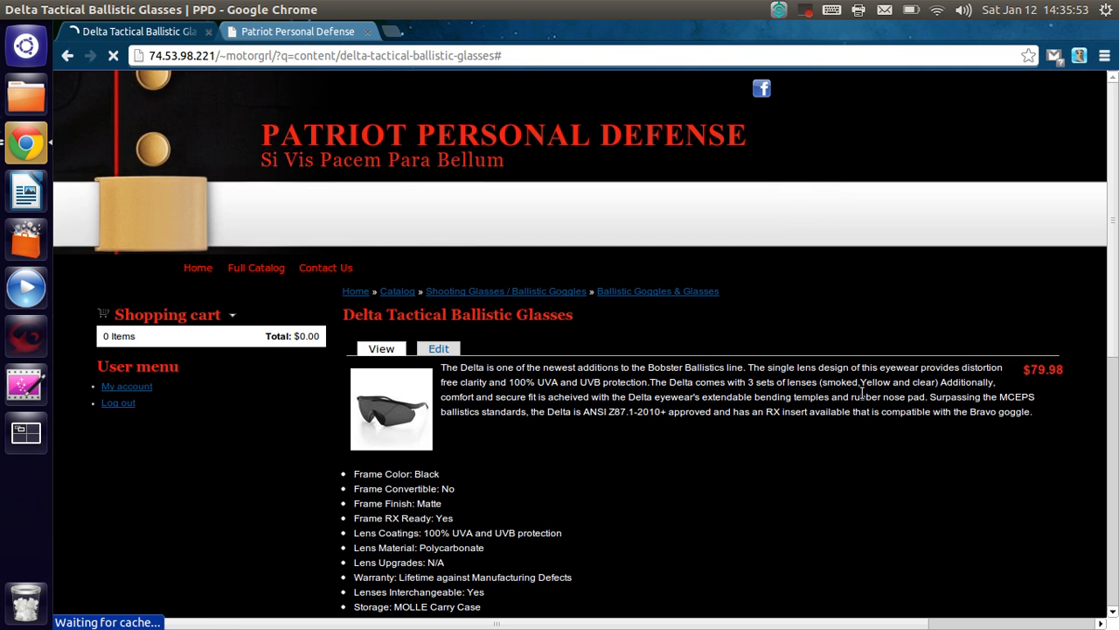
- Try the Clear, Smokey and Yellow lens color choices on the product page, ending on Smokey
scroll(860, 394, down, 5)
scroll(861, 398, down, 2)
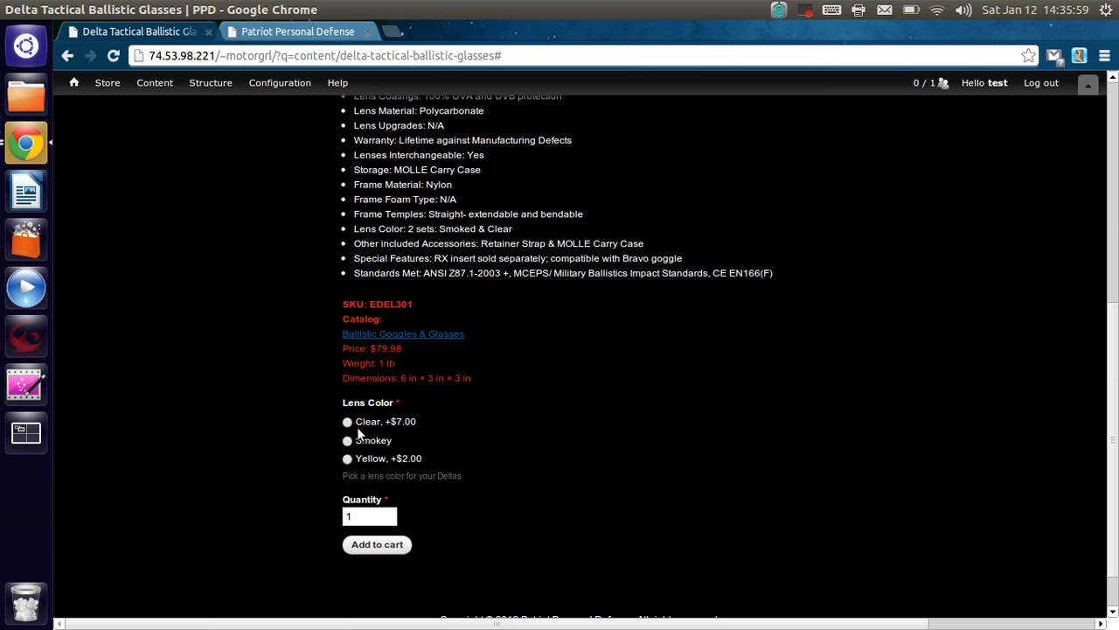
click(347, 422)
click(346, 442)
click(347, 459)
click(349, 441)
scroll(526, 432, up, 5)
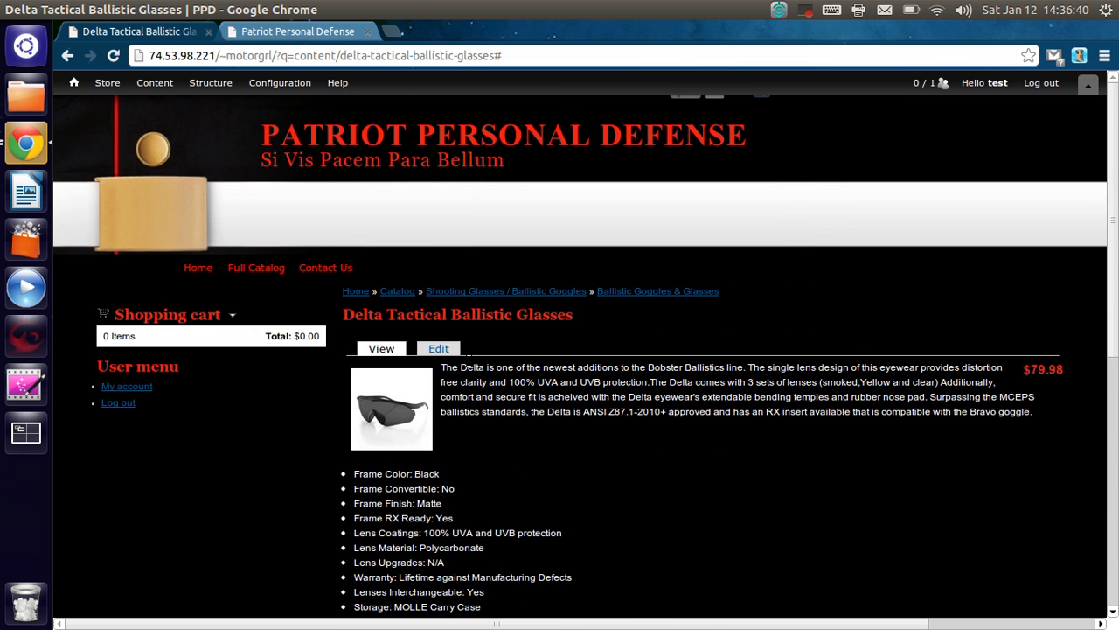
- Remove the Delta Tactical Ballistic Lenses attribute from the Delta Tactical Ballistic Glasses product and save the changes
click(439, 348)
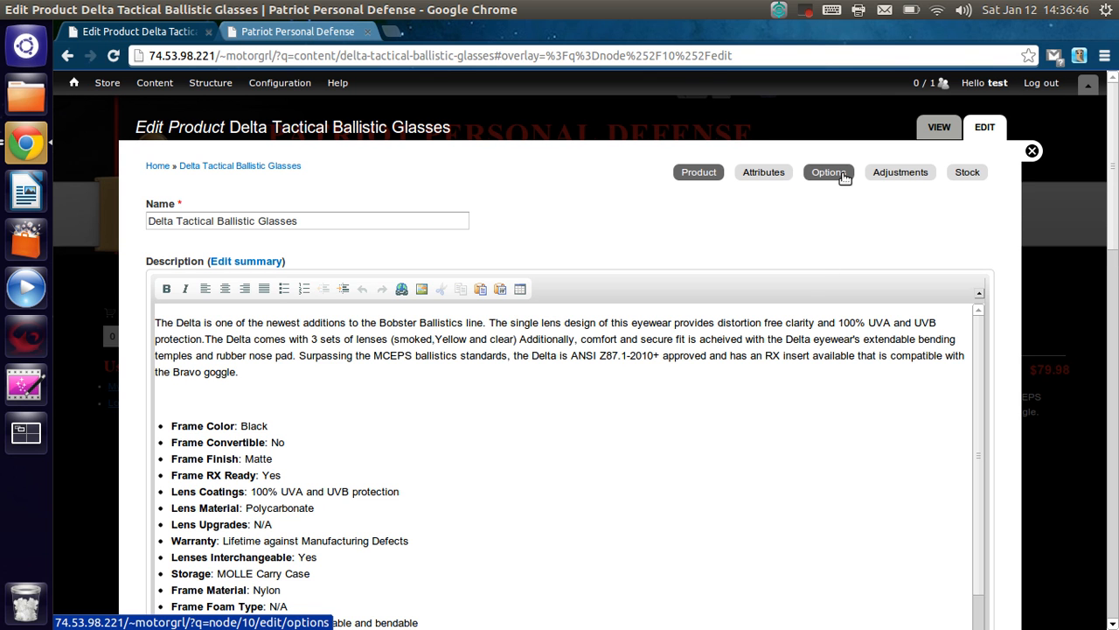
click(779, 173)
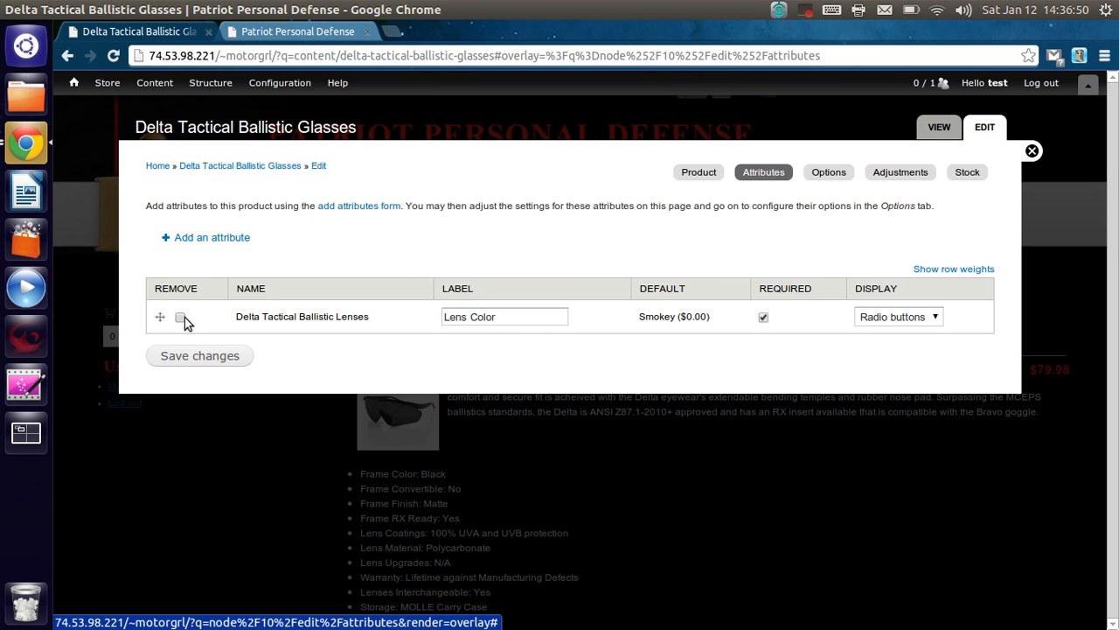
click(180, 318)
click(209, 357)
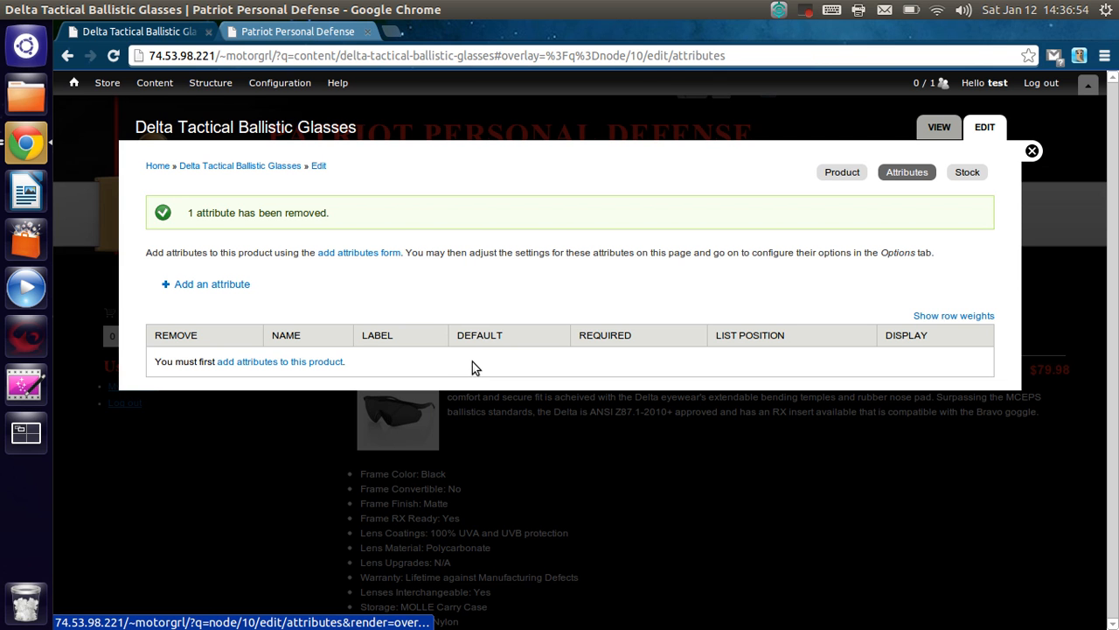
- Delete the Delta Lenses attribute from the store's product attributes
mouse_move(152, 90)
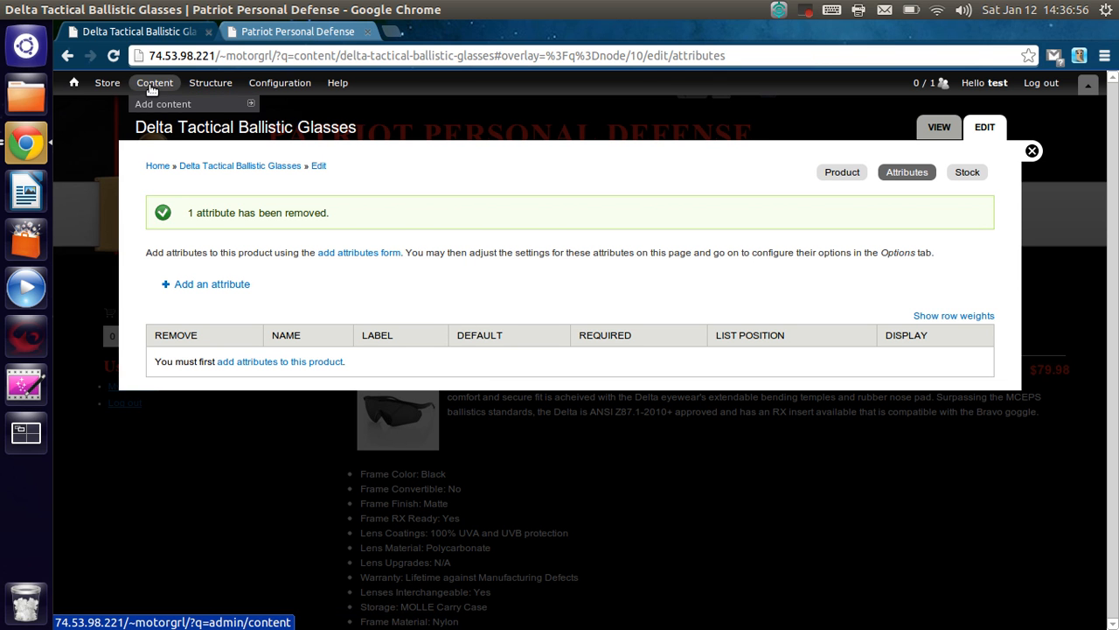
mouse_move(107, 84)
mouse_move(183, 161)
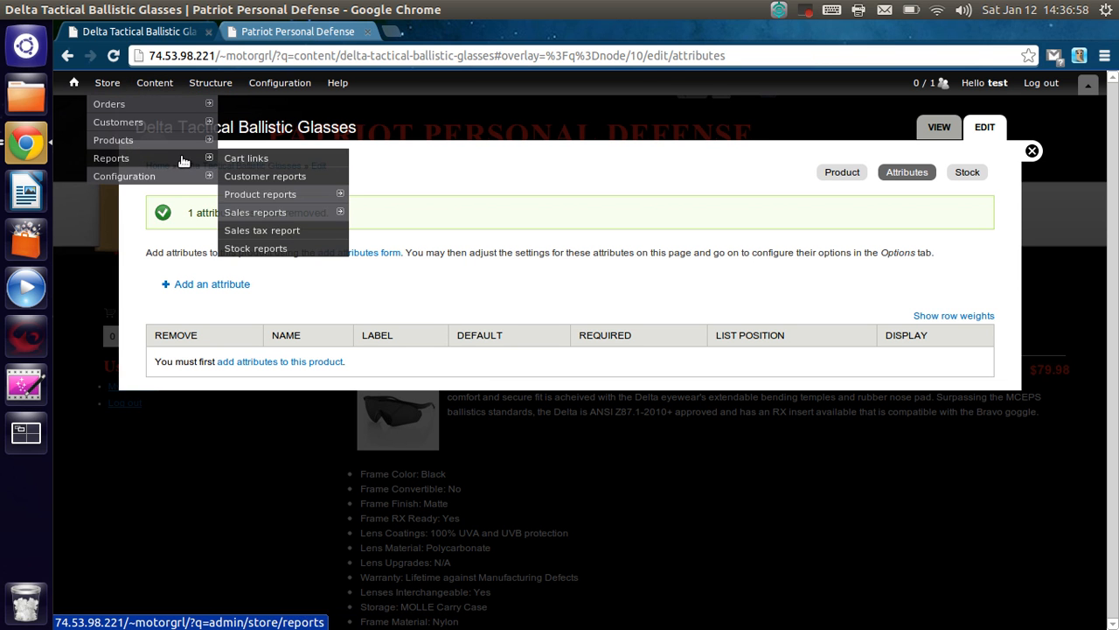
mouse_move(213, 143)
click(291, 158)
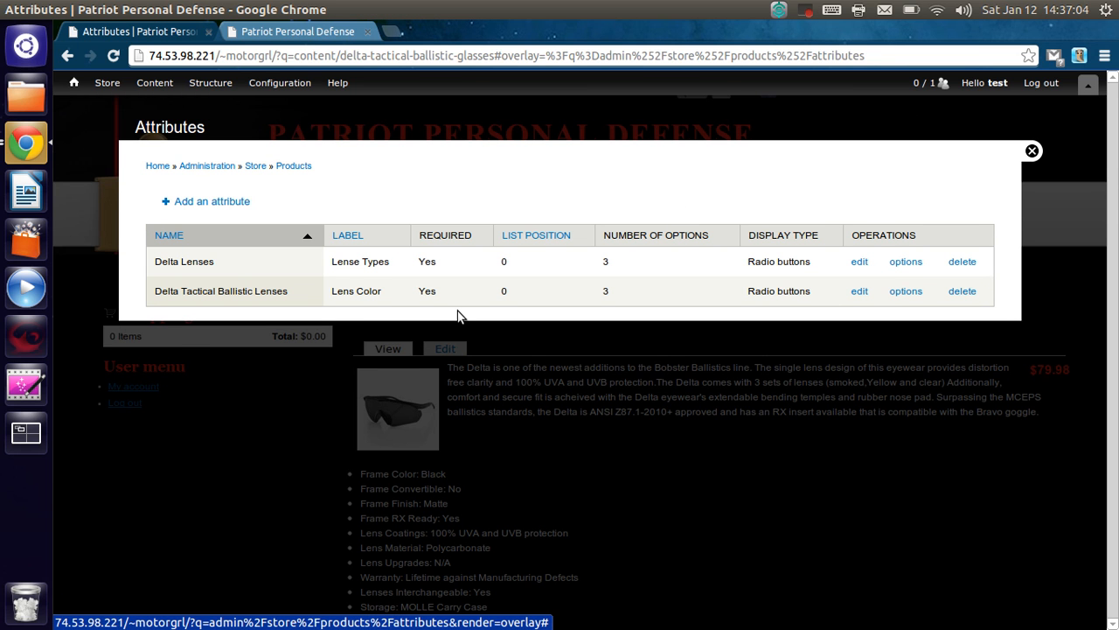
right_click(256, 265)
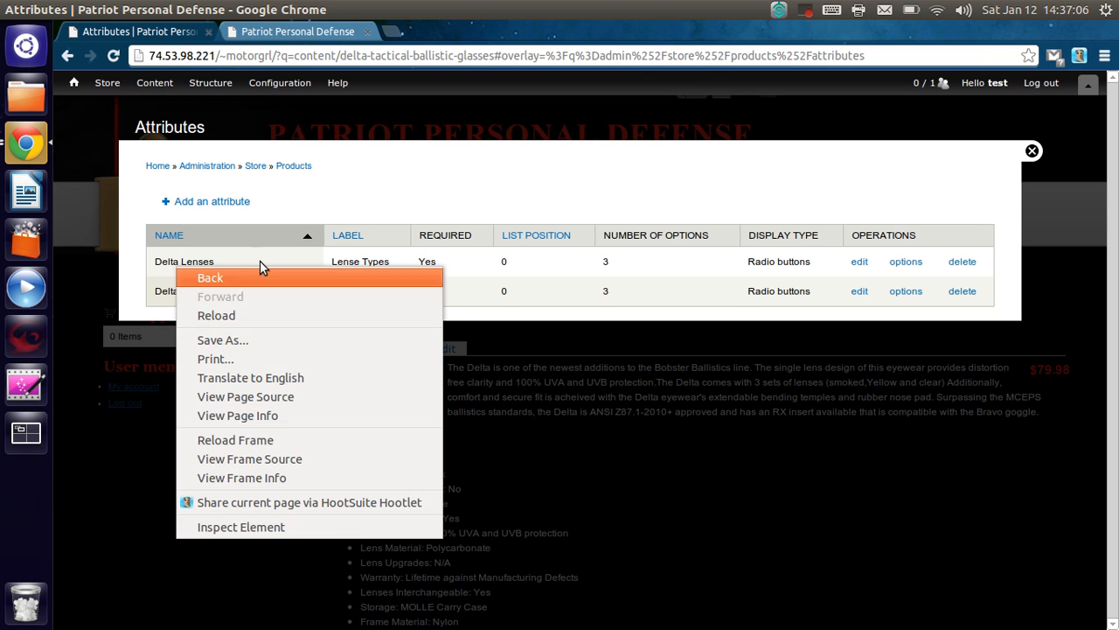
click(379, 191)
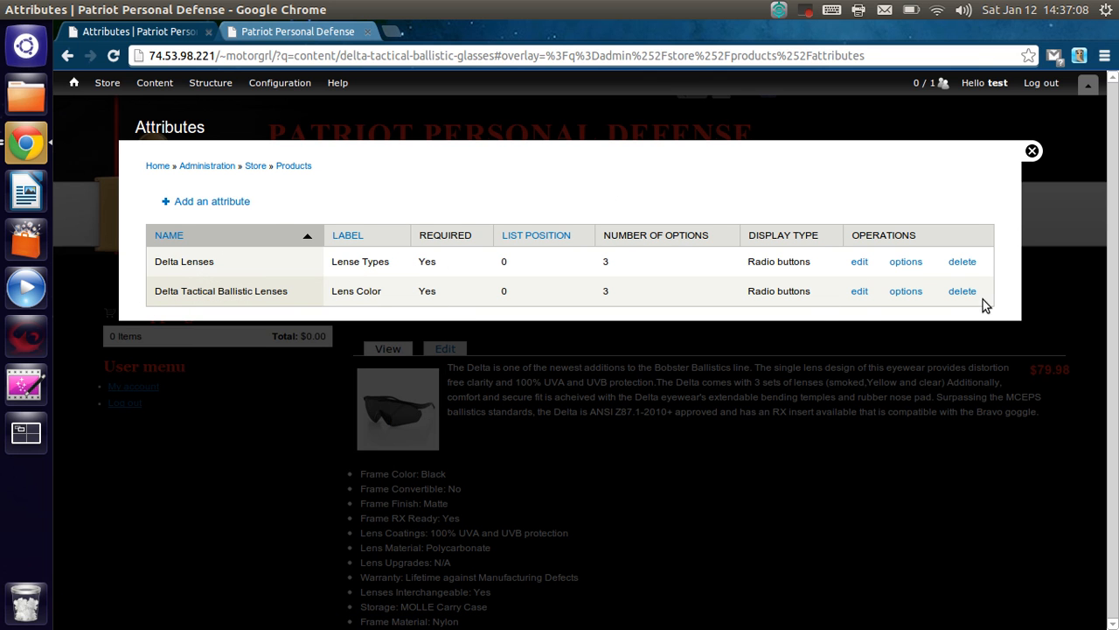
click(962, 262)
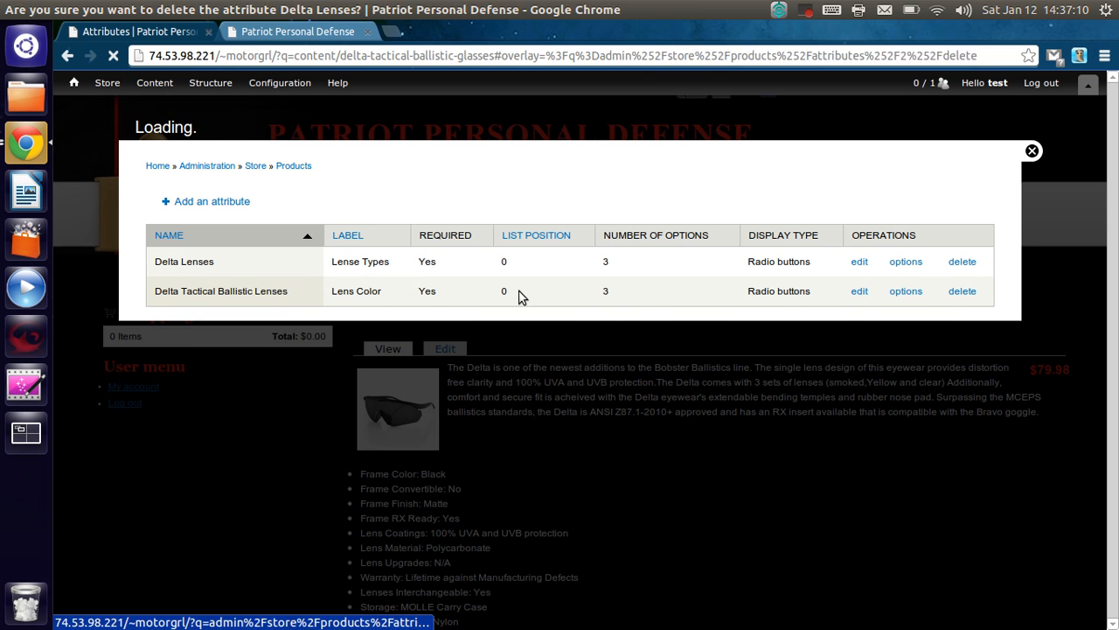
click(166, 220)
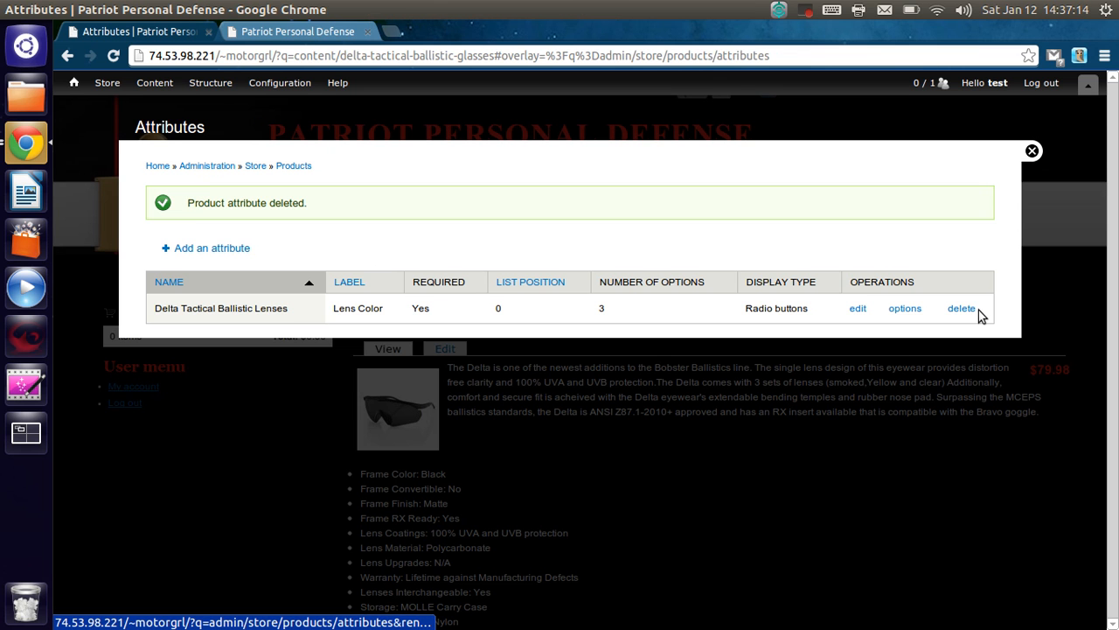
- Delete the Delta Tactical Ballistic Lenses attribute from the store and return to the product page
click(961, 309)
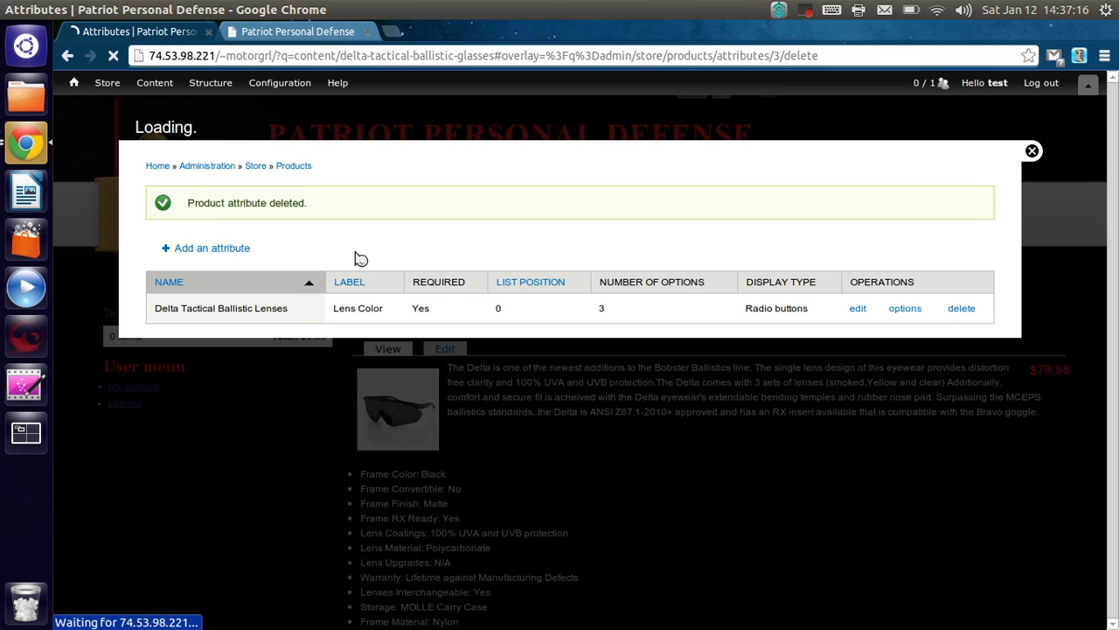
click(179, 217)
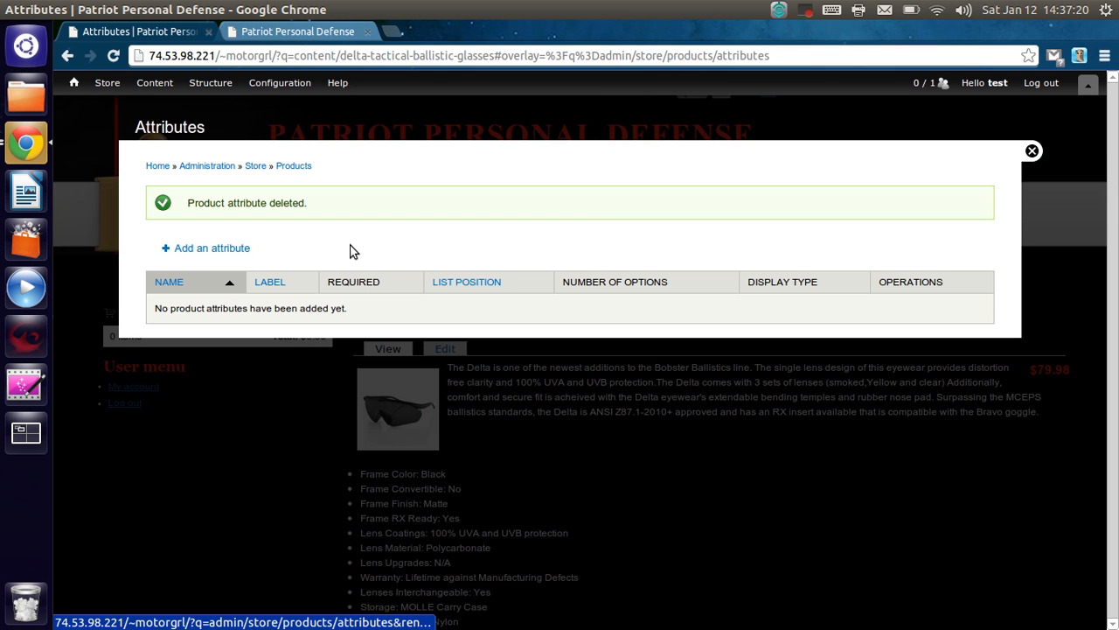
click(1032, 153)
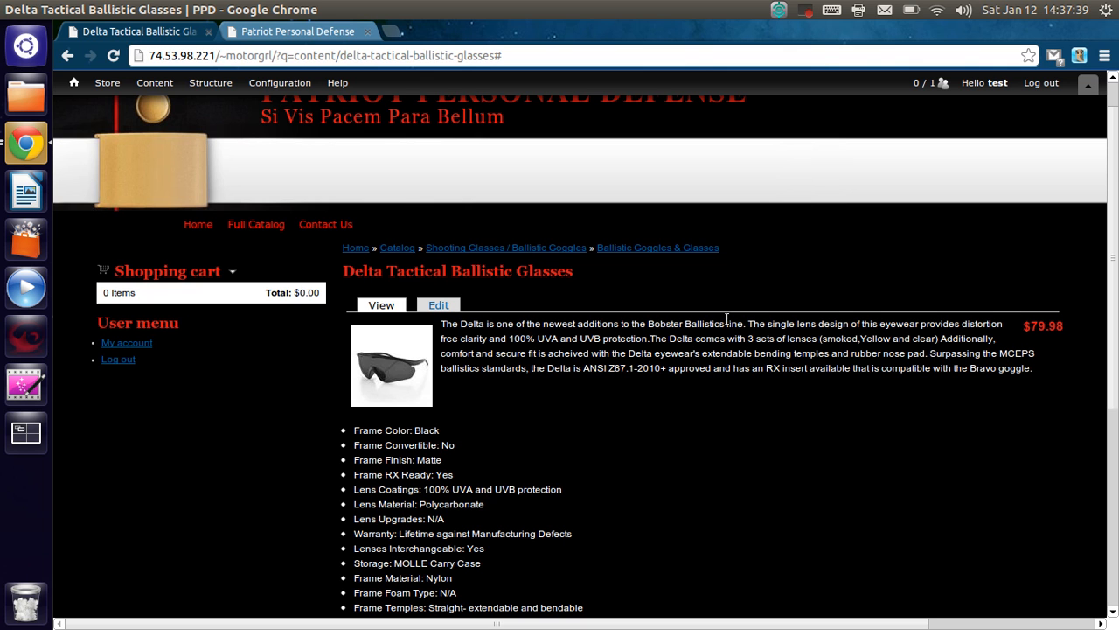
scroll(761, 341, up, 1)
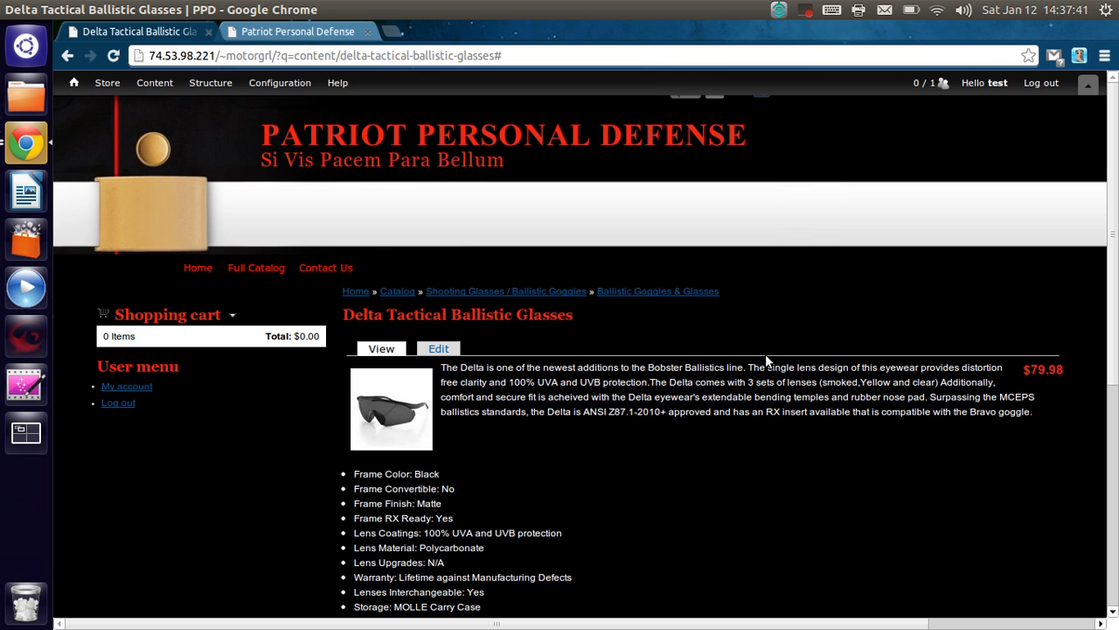